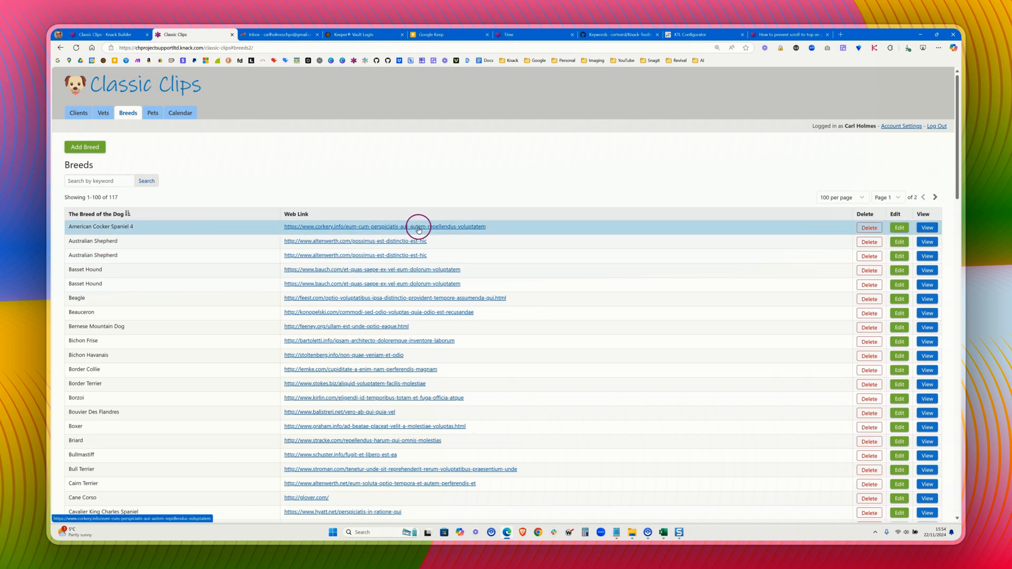
# Open the Portuguese Water Dog breed for editing, submit the form as is, and go back down the Breeds list
pyautogui.scroll(-6, 706, 301)
pyautogui.scroll(-15, 709, 301)
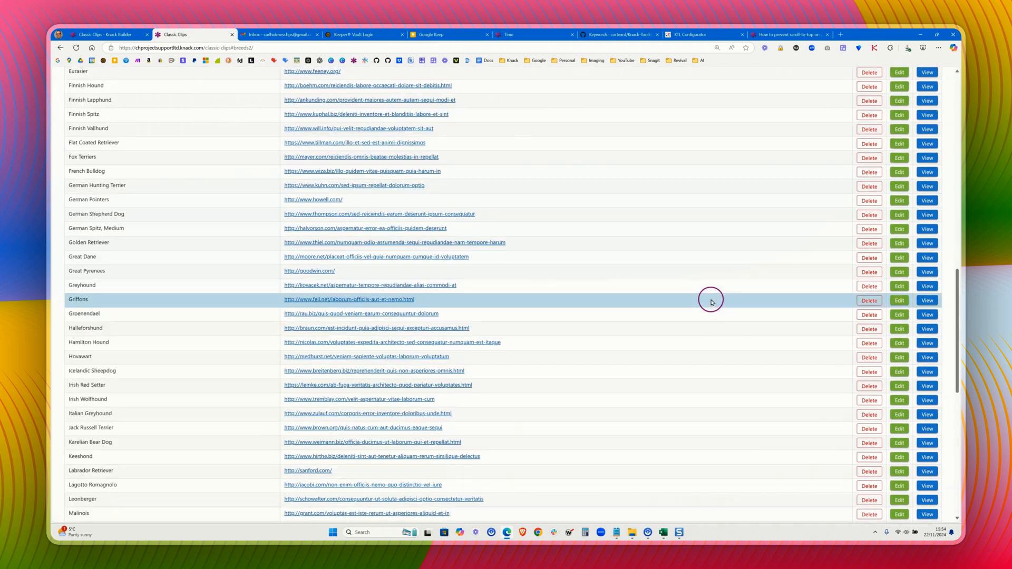
pyautogui.click(901, 313)
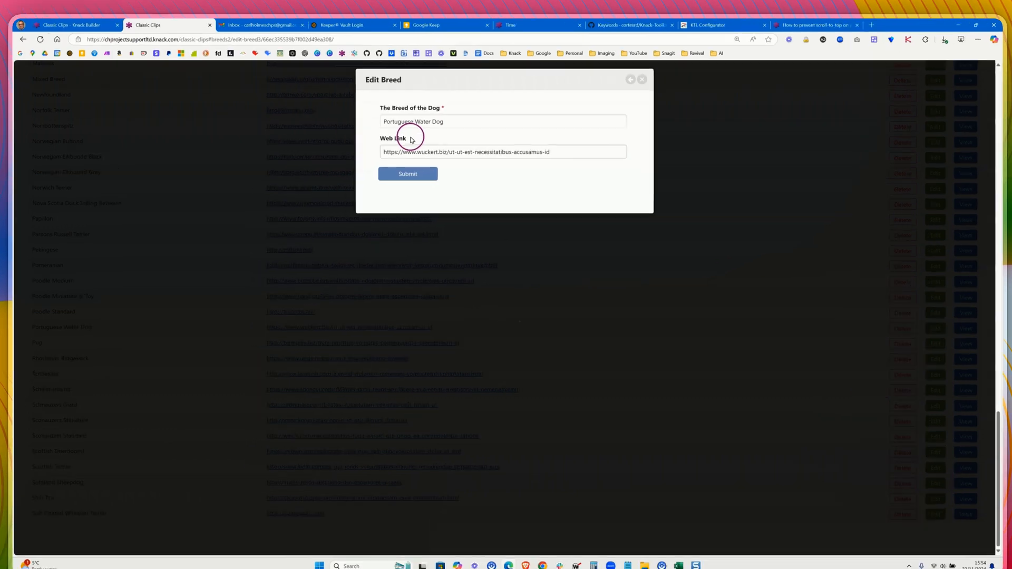
pyautogui.click(341, 203)
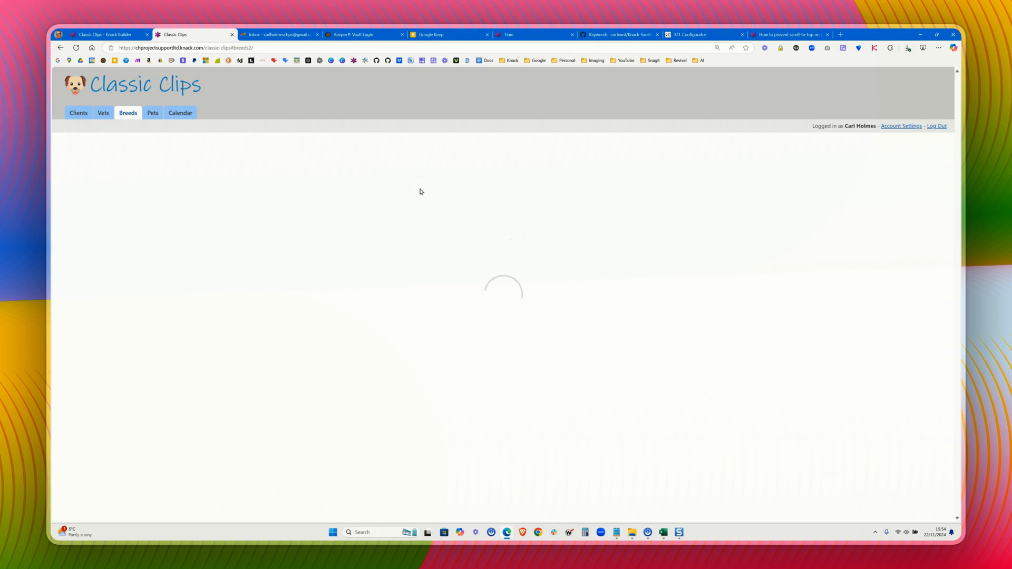
pyautogui.scroll(-15, 656, 287)
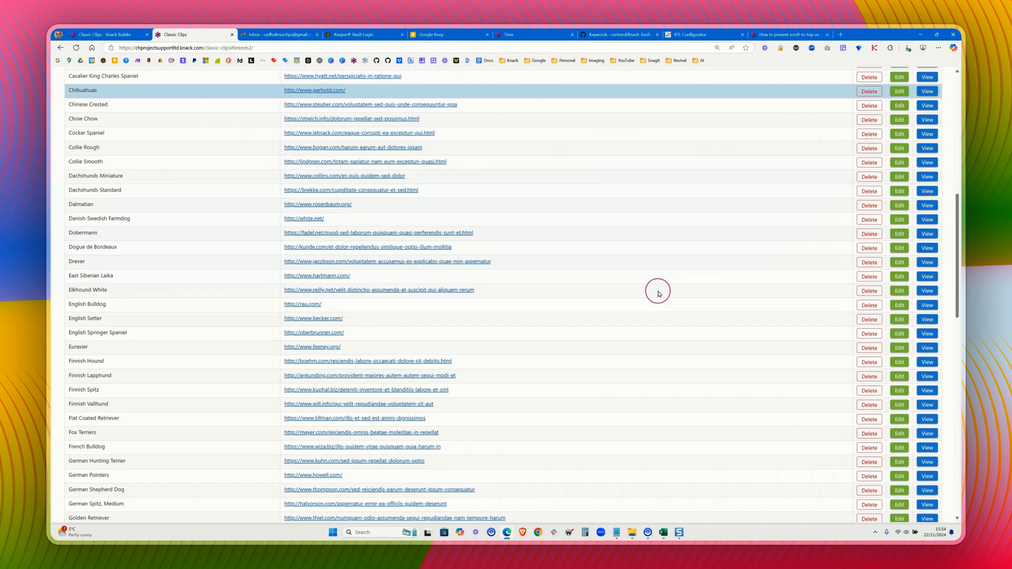
pyautogui.scroll(-4, 658, 294)
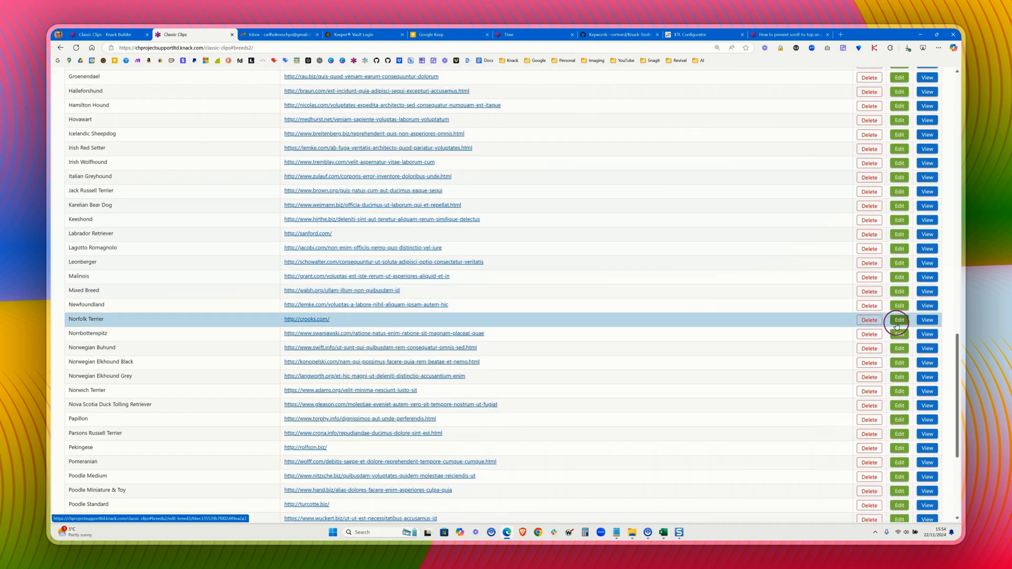
# Switch to the forum topic on preventing scroll-to-top after form submission and read the reply about the KTL and _cmr
pyautogui.click(758, 34)
pyautogui.scroll(-5, 702, 299)
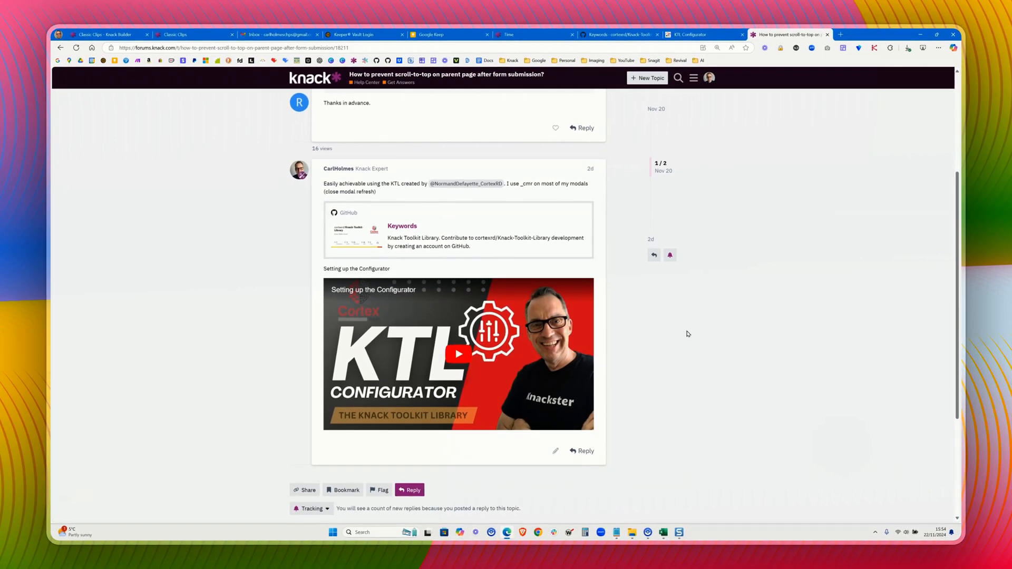
# Switch to the KTL Configurator and review its loader, core settings, version info bar and main feature switches
pyautogui.click(217, 102)
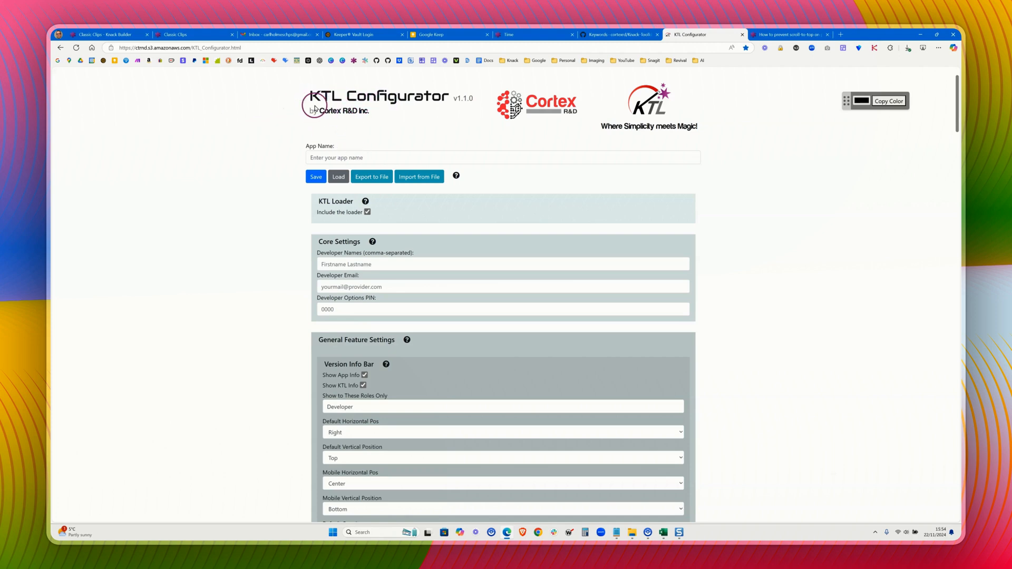
pyautogui.moveTo(325, 112); pyautogui.dragTo(363, 112)
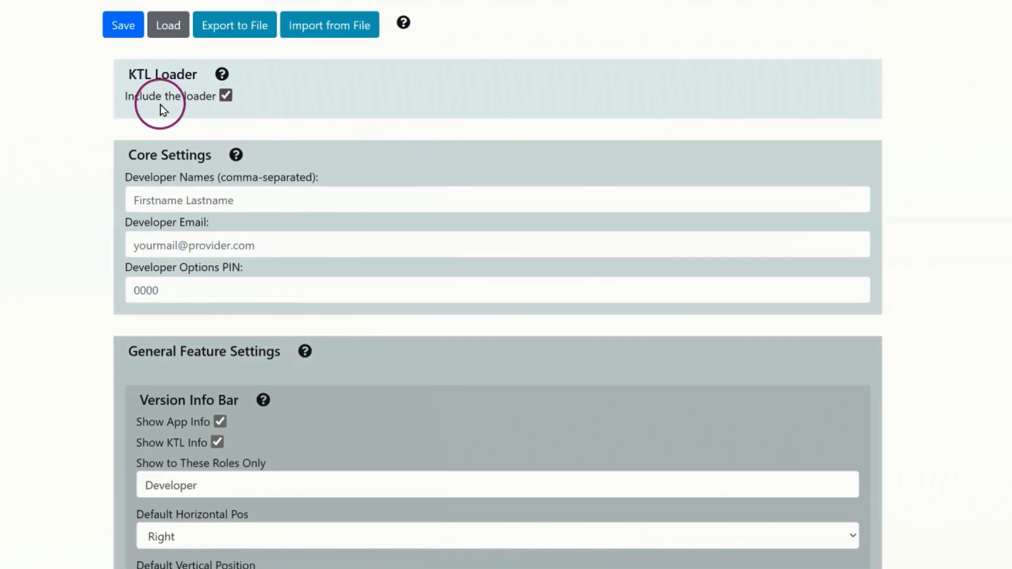
pyautogui.scroll(-2, 235, 165)
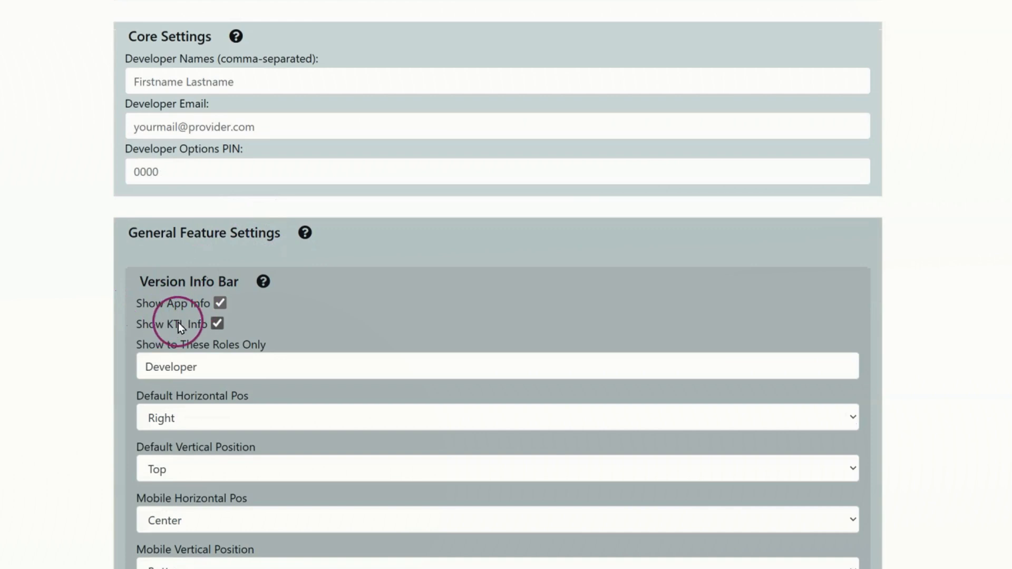
pyautogui.scroll(-10, 375, 327)
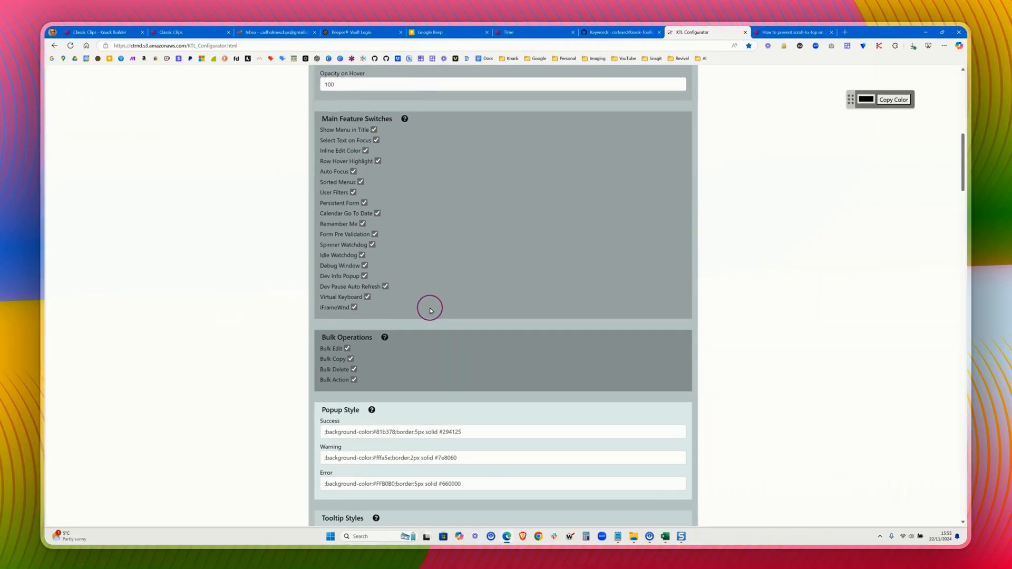
pyautogui.scroll(15, 416, 325)
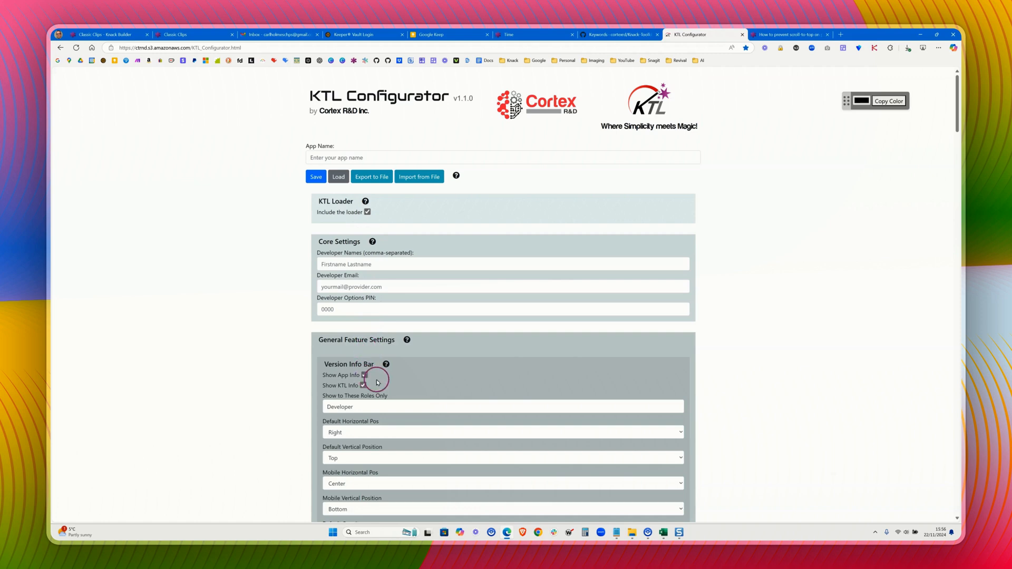
# Look through all configurator sections, from Main Feature Switches and tooltip styles to Views, Fields, Logging and Kiosk
pyautogui.scroll(-7, 377, 382)
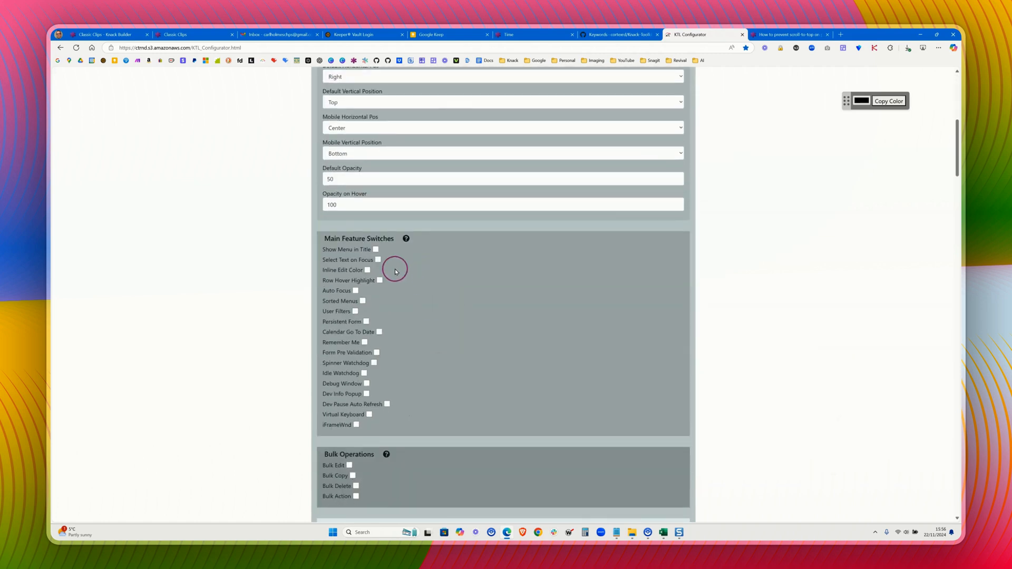
pyautogui.scroll(-1, 429, 270)
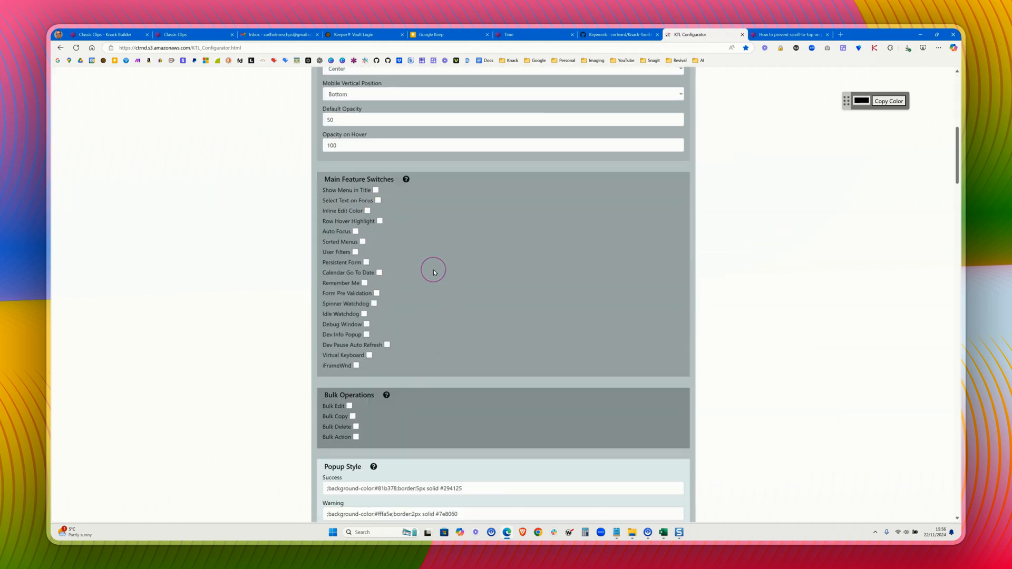
pyautogui.scroll(-1, 433, 272)
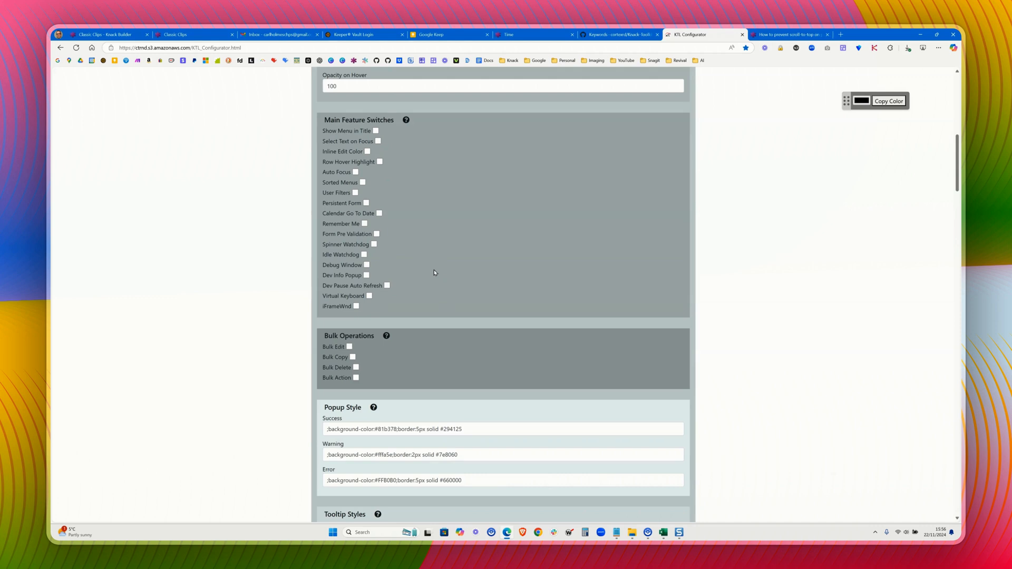
pyautogui.scroll(-1, 455, 269)
pyautogui.scroll(-7, 455, 269)
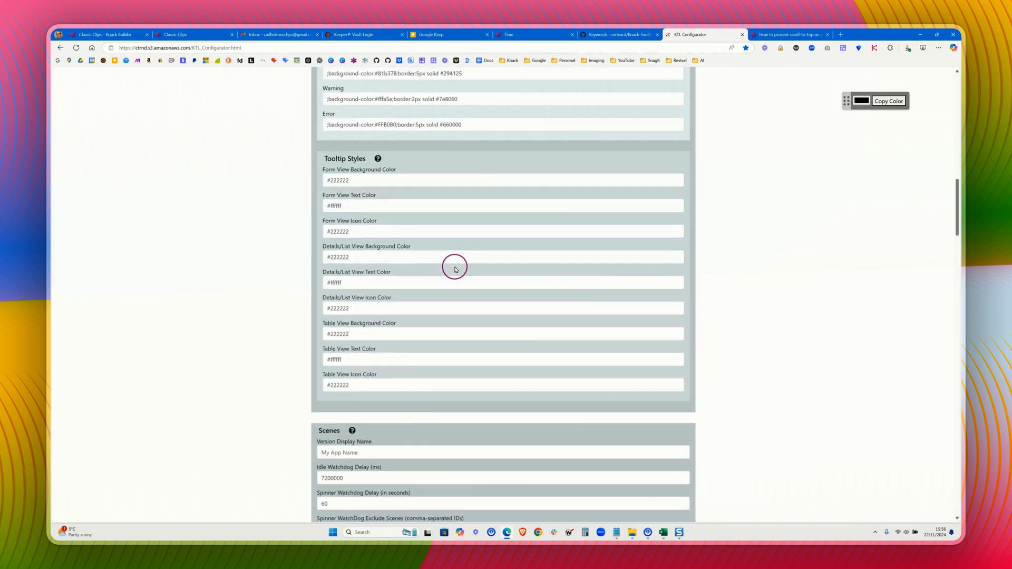
pyautogui.scroll(-5, 455, 267)
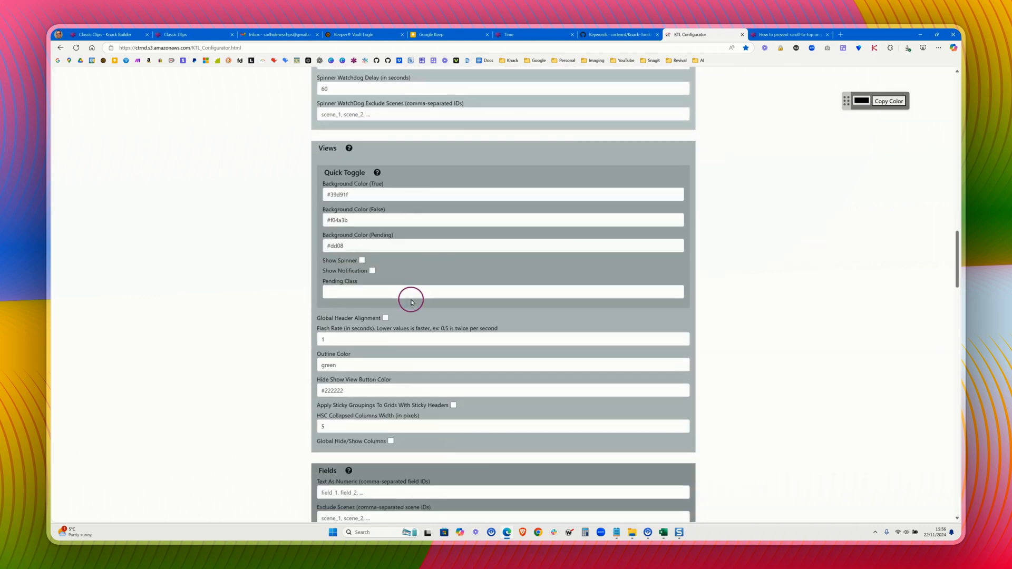
pyautogui.scroll(-5, 404, 290)
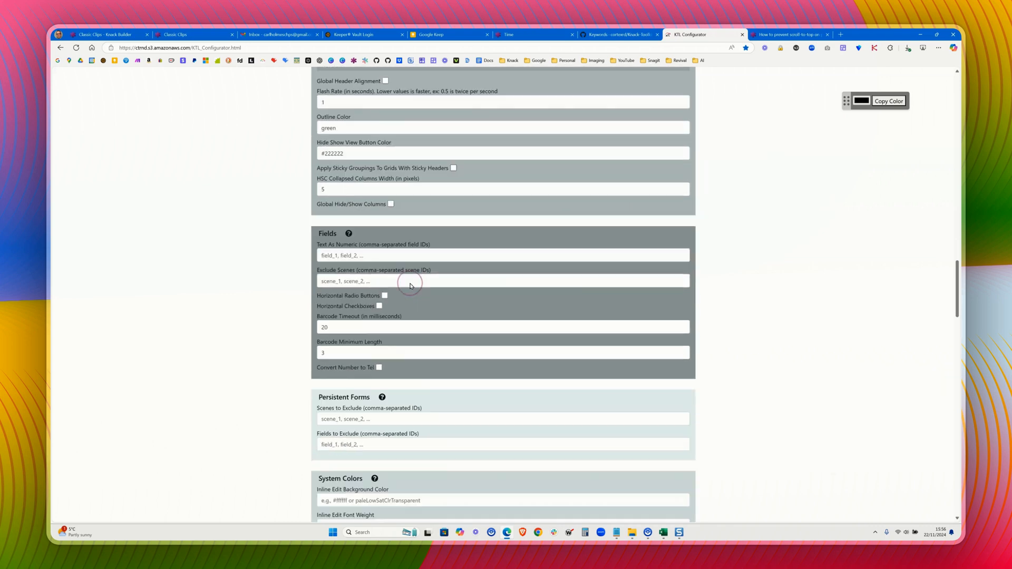
pyautogui.scroll(-6, 411, 286)
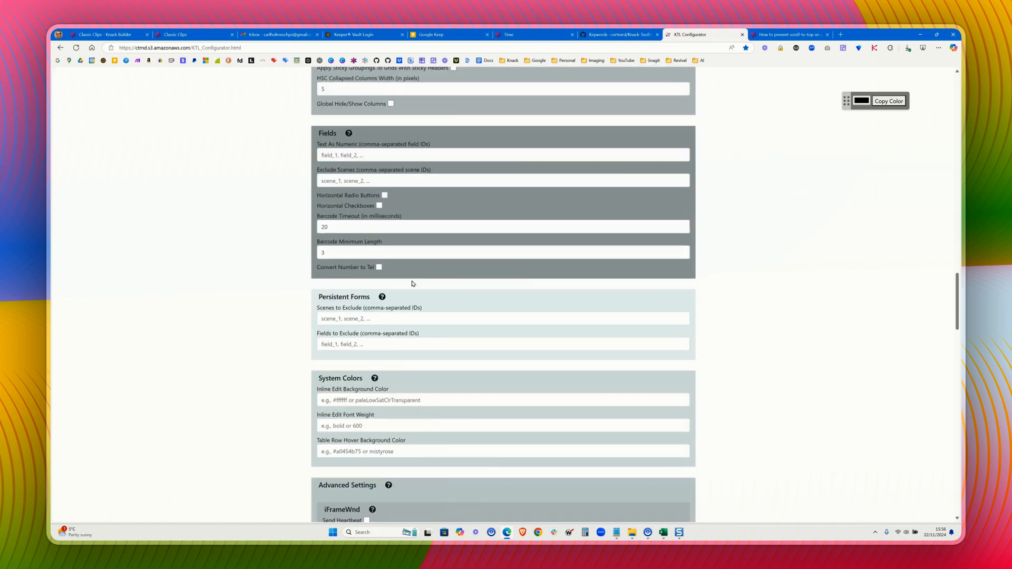
pyautogui.scroll(-9, 413, 284)
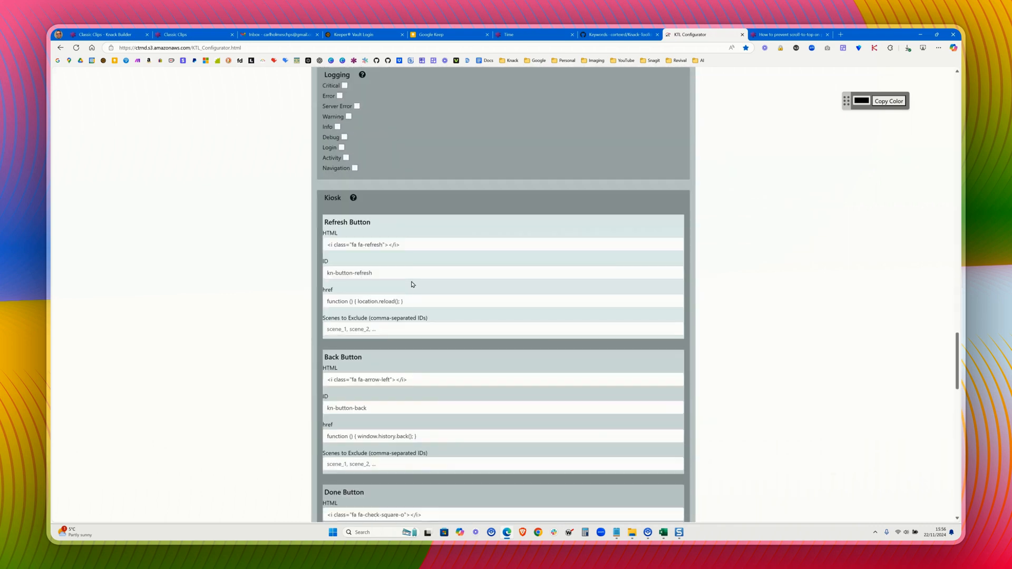
pyautogui.scroll(-2, 399, 302)
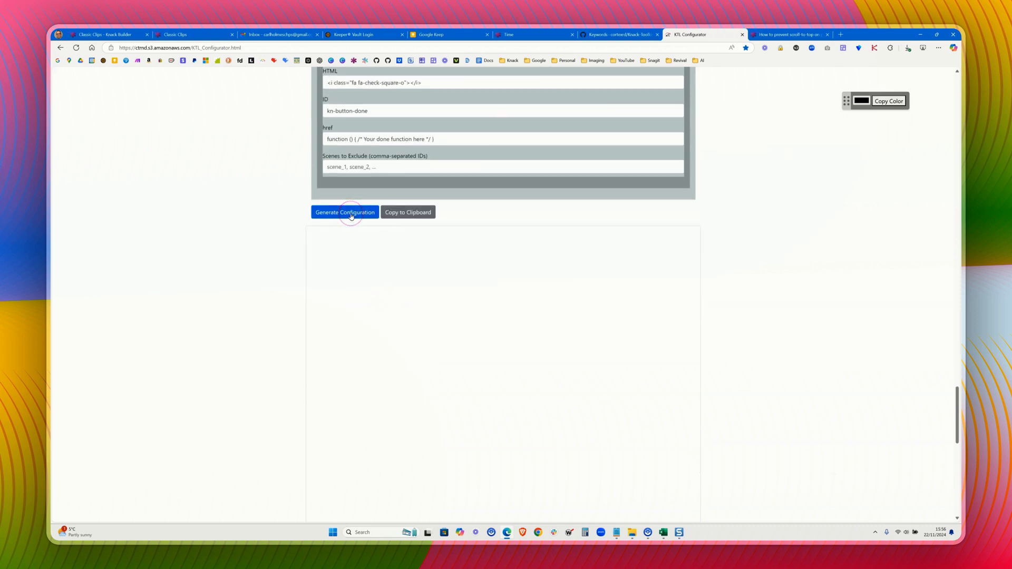
# Generate the KTL configuration code and copy it to the clipboard
pyautogui.click(351, 216)
pyautogui.click(403, 312)
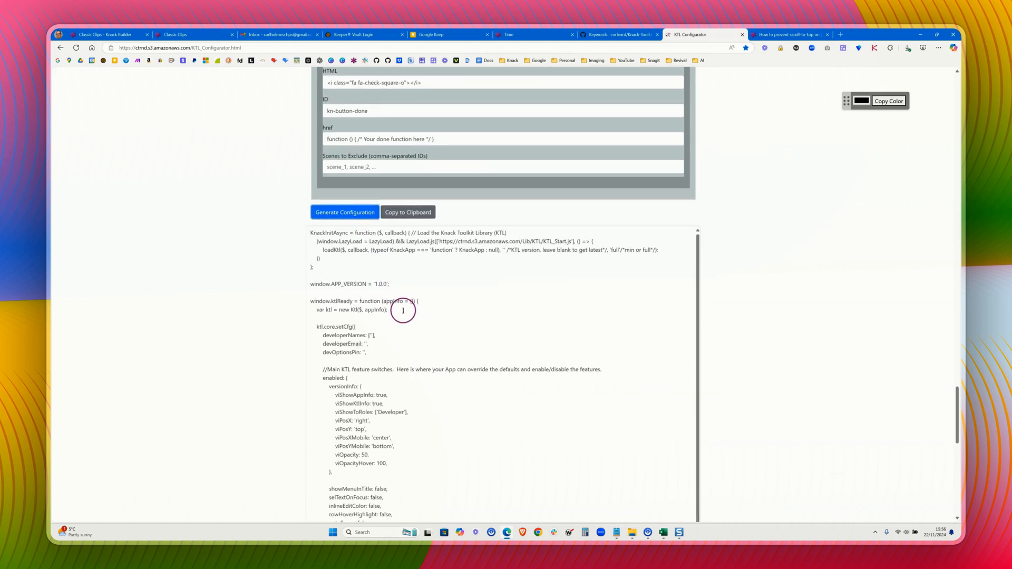
pyautogui.click(407, 213)
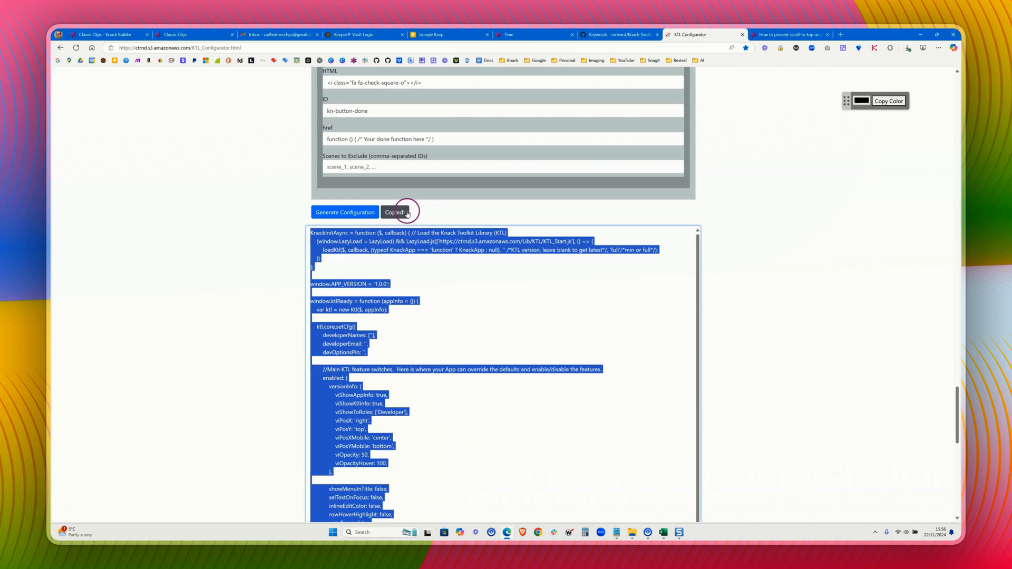
# Switch to the Knack Builder and open the JavaScript editor in the Classic Clips app's API & Code settings
pyautogui.hotkey('ctrl', '1')
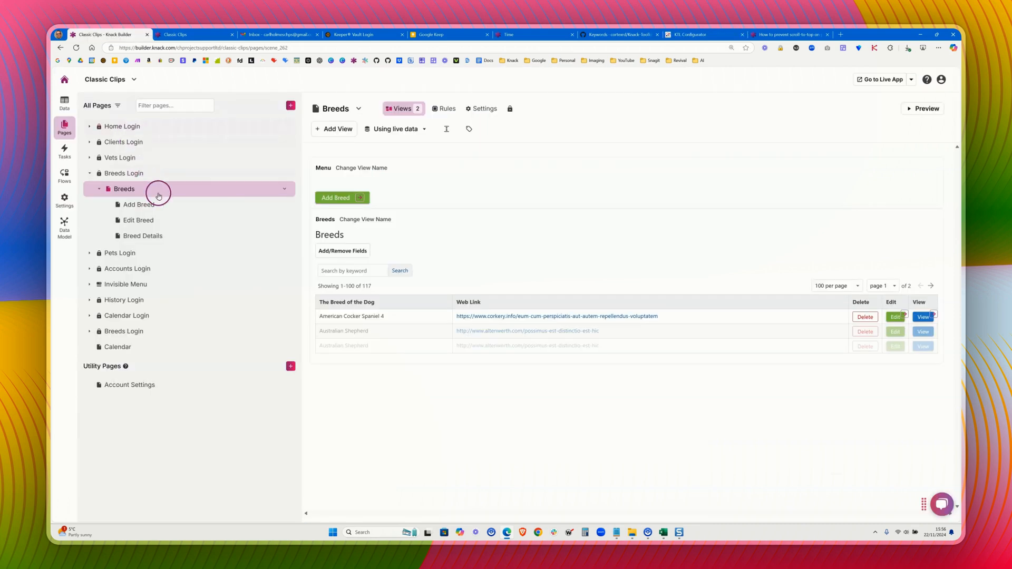
pyautogui.click(134, 79)
pyautogui.click(159, 210)
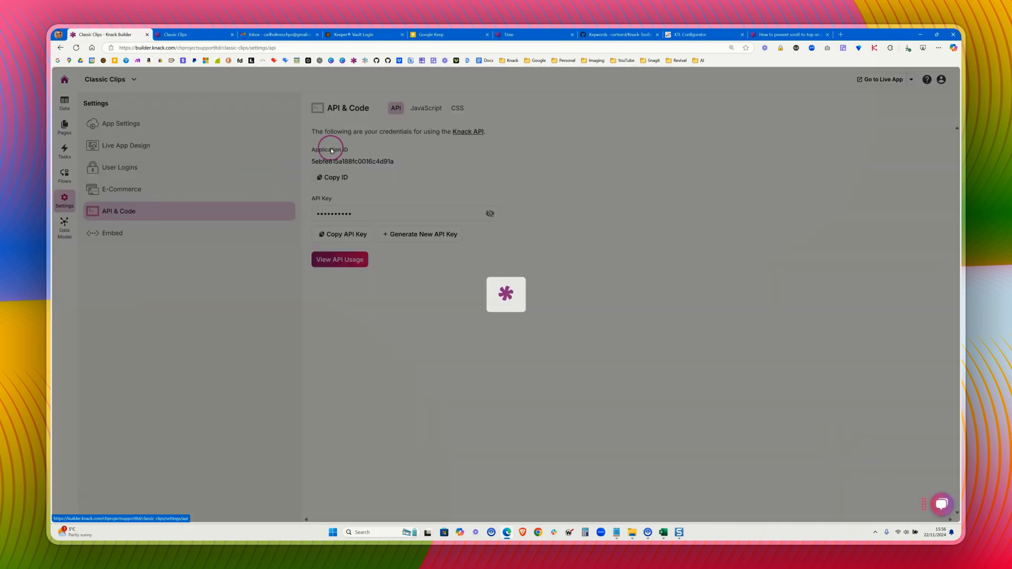
pyautogui.click(425, 108)
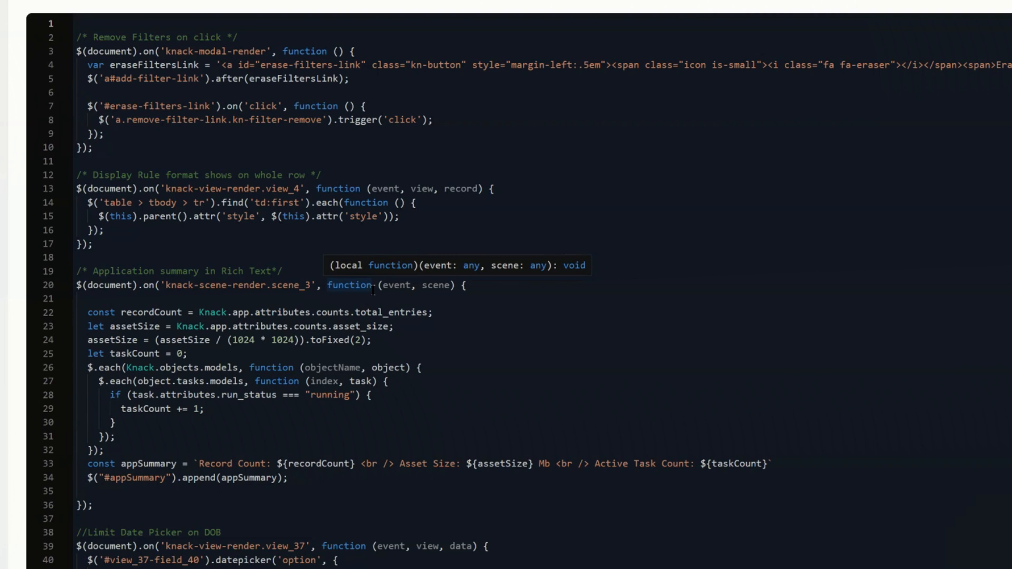
# Make room with four blank lines at the start of the JavaScript and paste the generated KTL configuration there
pyautogui.click(122, 174)
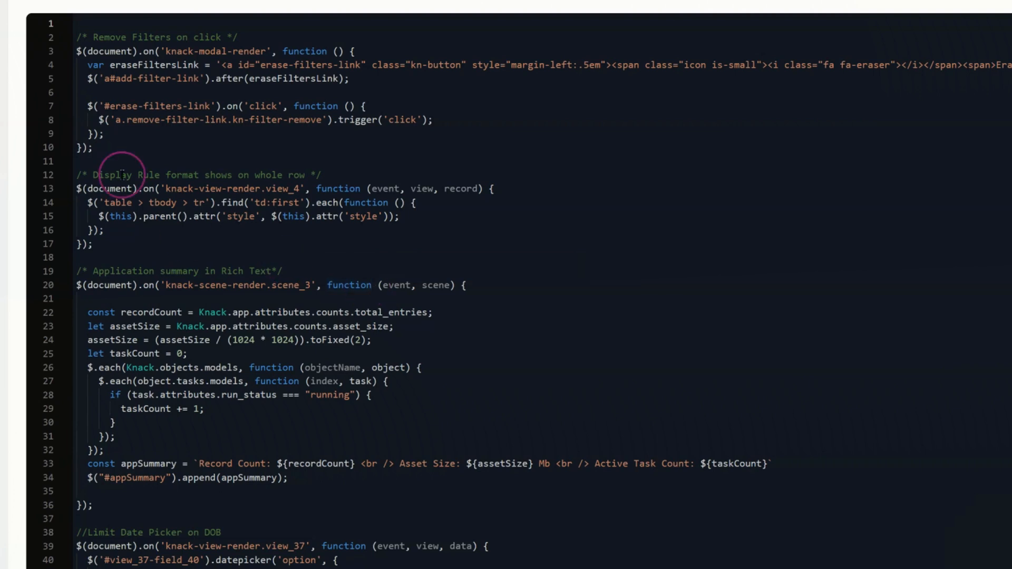
pyautogui.click(95, 27)
pyautogui.press('Return')
pyautogui.press('Return')
pyautogui.press('Return')
pyautogui.press('Return')
pyautogui.press('Up')
pyautogui.press('Up')
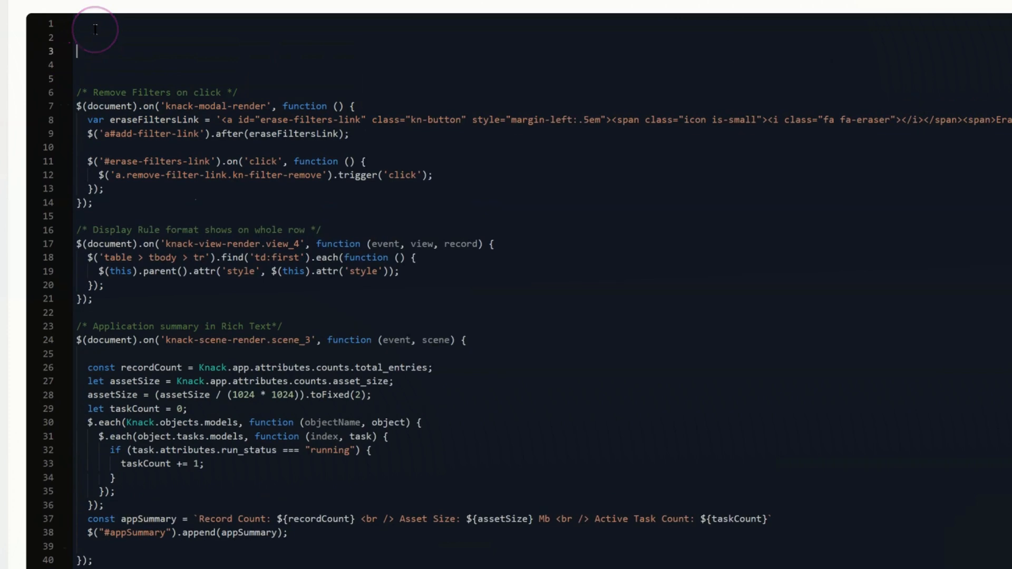
pyautogui.scroll(-20, 96, 29)
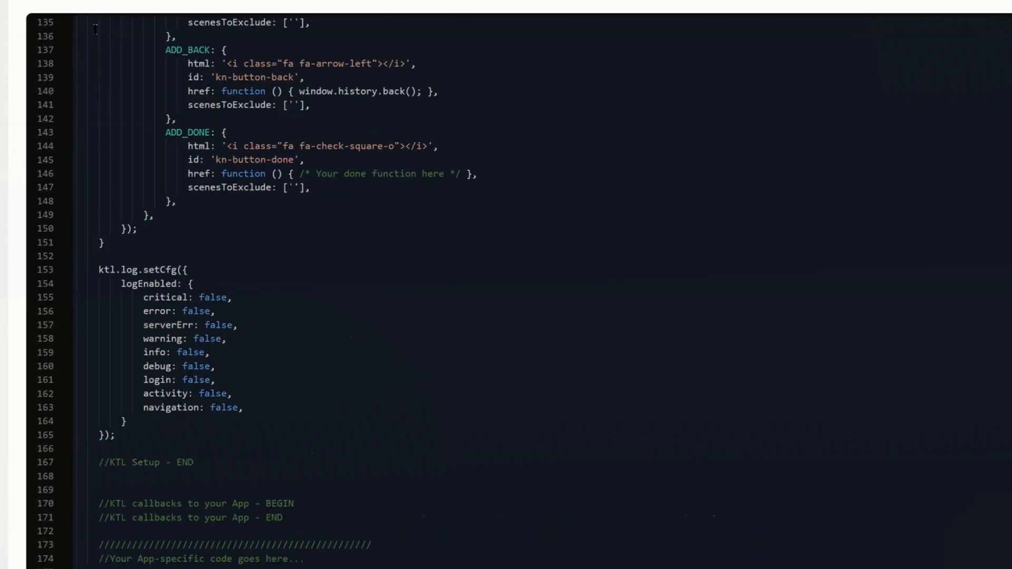
# Add eleven blank lines beneath the "Your App-specific code goes here..." comment, before the closing brace
pyautogui.scroll(-7, 198, 207)
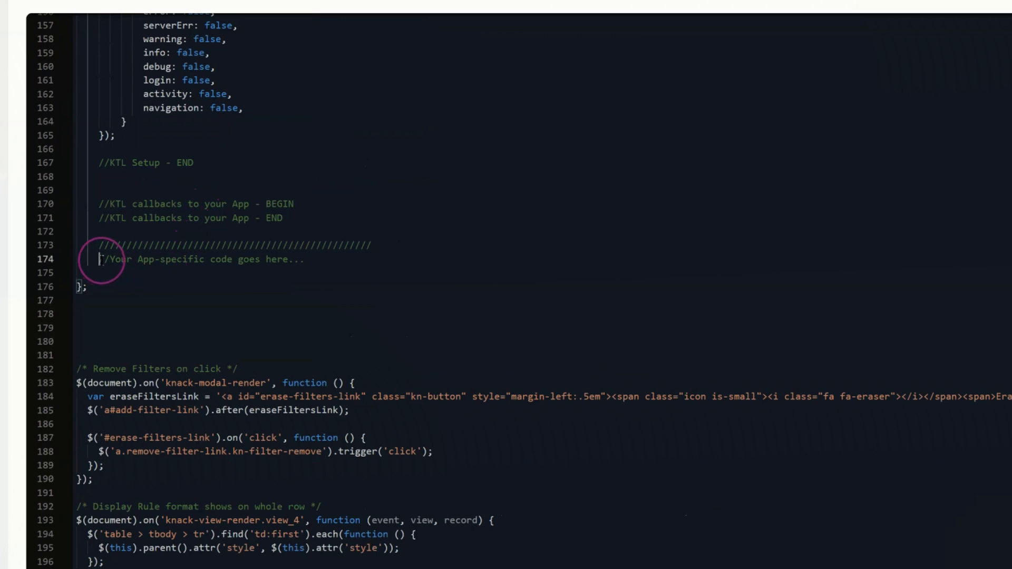
pyautogui.moveTo(98, 260); pyautogui.dragTo(295, 260)
pyautogui.click(272, 289)
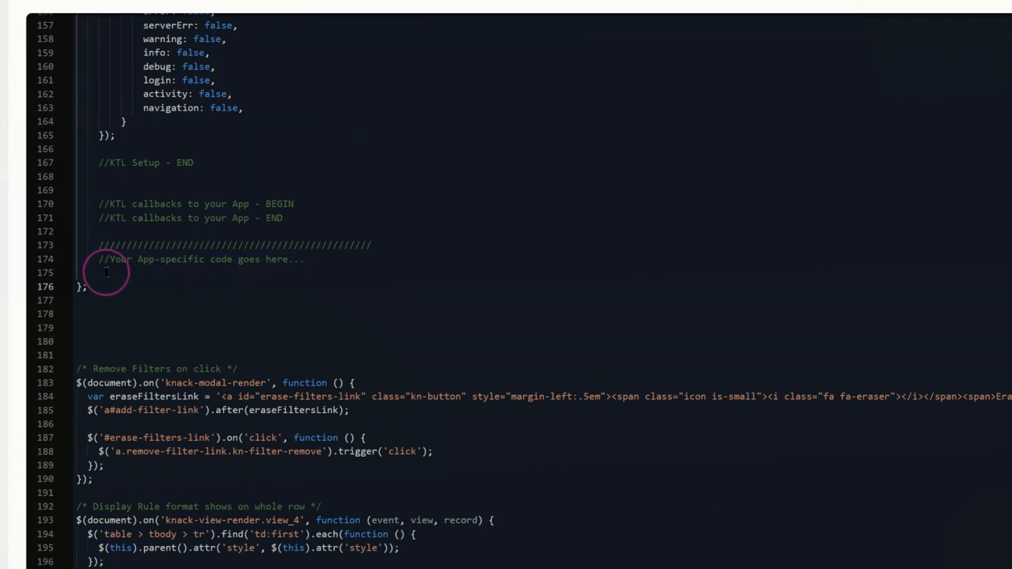
pyautogui.click(107, 274)
pyautogui.press('Return')
pyautogui.press('Return')
pyautogui.press('Return')
pyautogui.press('Return')
pyautogui.press('Return')
pyautogui.press('Return')
pyautogui.press('Return')
pyautogui.press('Return')
pyautogui.press('Return')
pyautogui.press('Return')
pyautogui.press('Return')
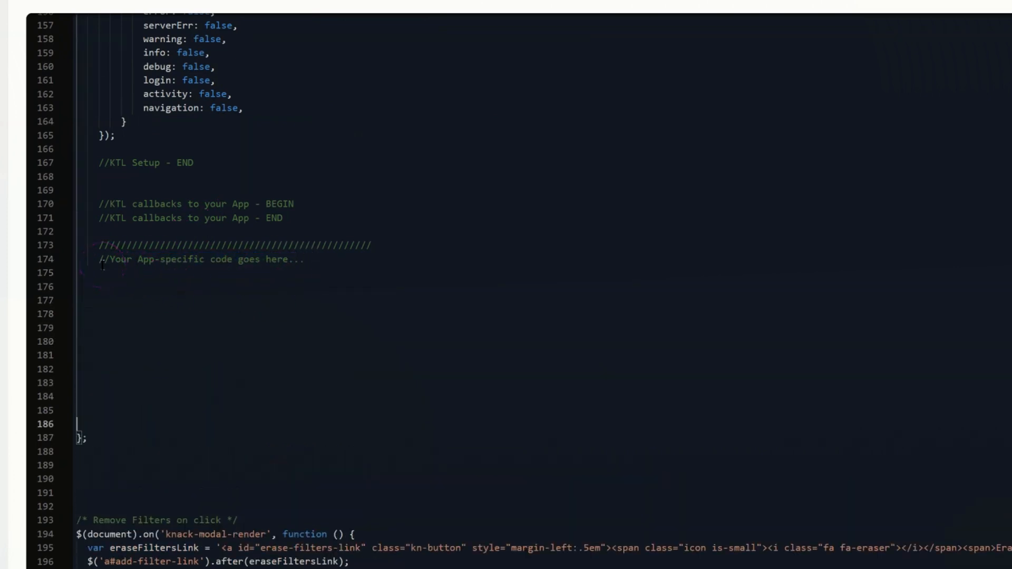
# Move all existing app code, from the Remove Filters block onward, into the blank space beneath the app-specific code comment
pyautogui.scroll(-3, 139, 310)
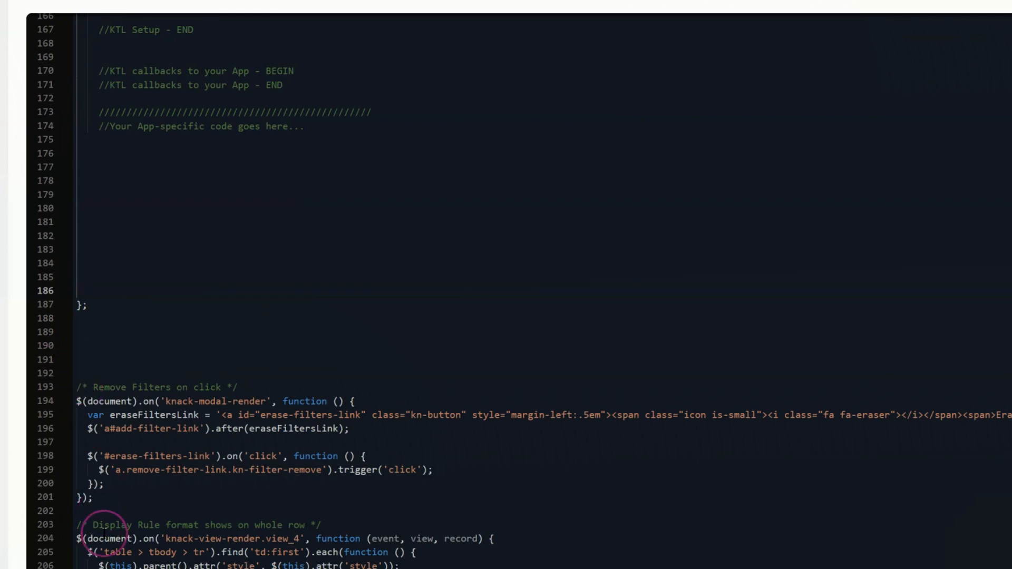
pyautogui.moveTo(90, 363); pyautogui.dragTo(84, 568)
pyautogui.press('Delete')
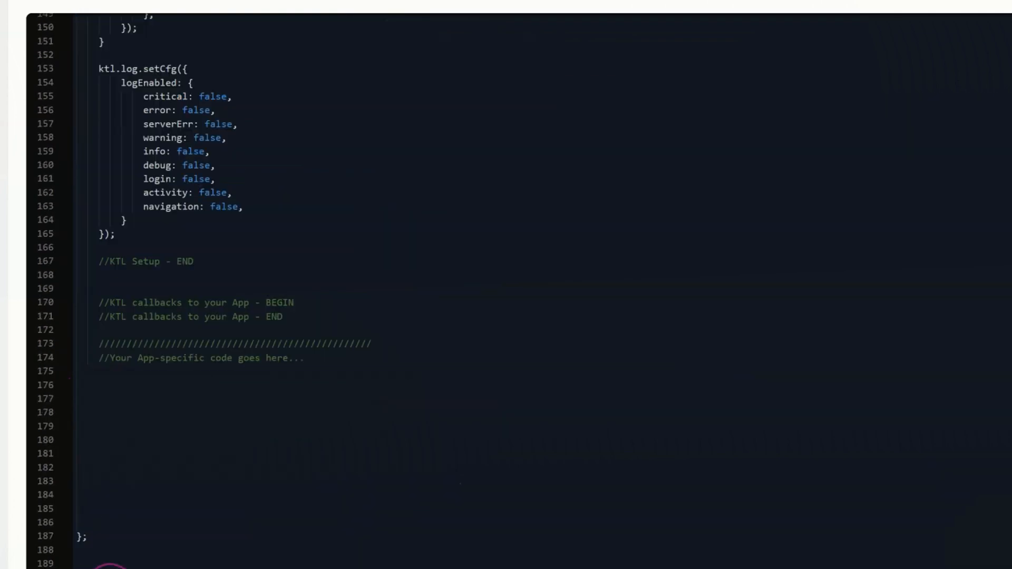
pyautogui.click(103, 411)
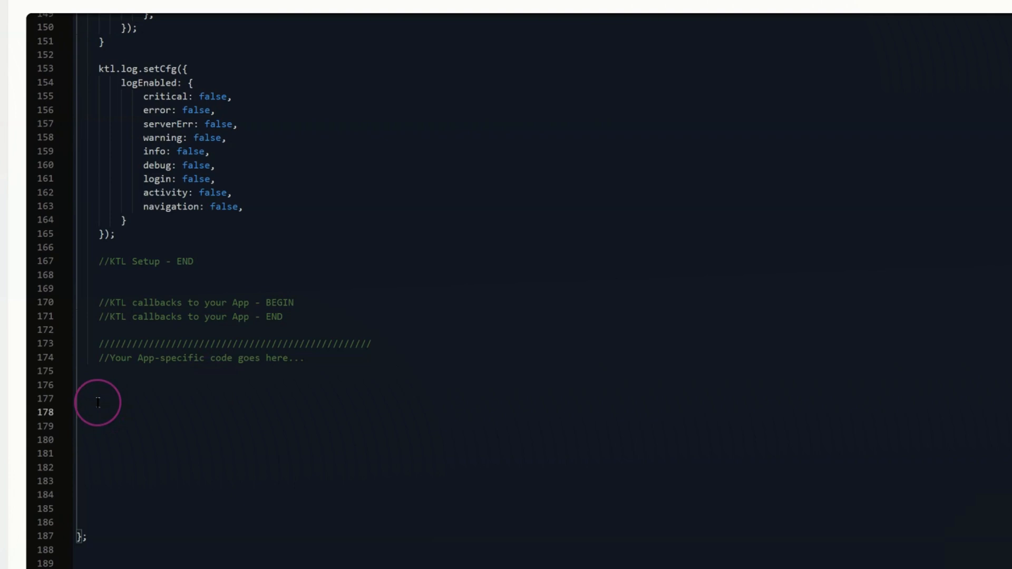
pyautogui.hotkey('ctrl', 'v')
pyautogui.scroll(-5, 131, 393)
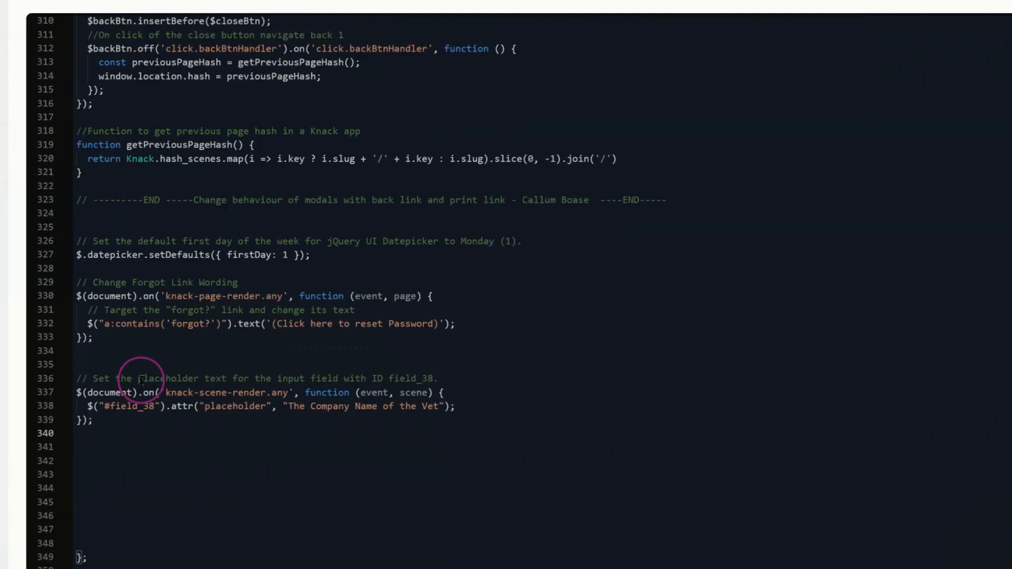
# Select all the JavaScript and format the entire document so the app-specific code is indented inside the KTL wrapper
pyautogui.click(80, 536)
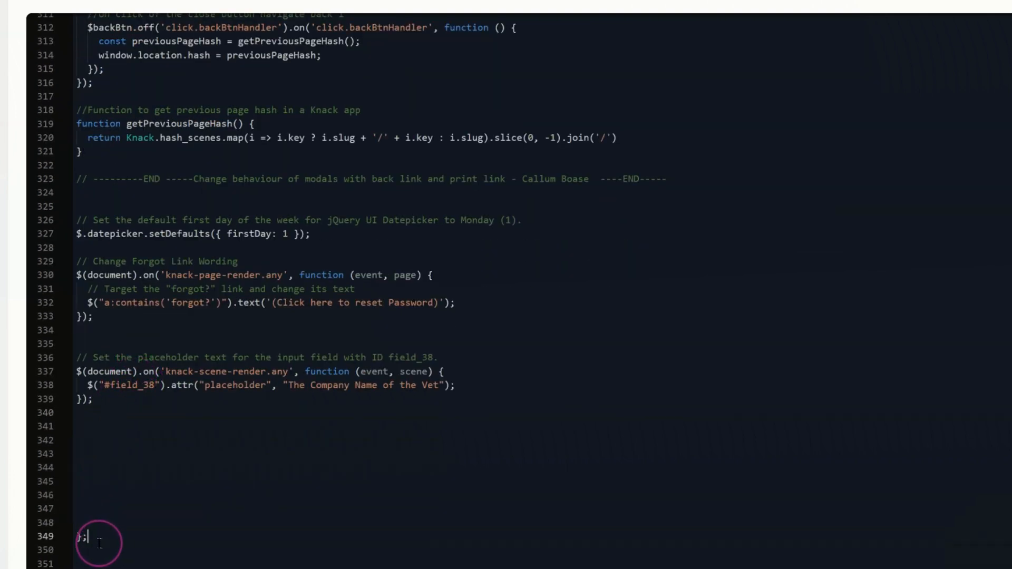
pyautogui.hotkey('ctrl', 'a')
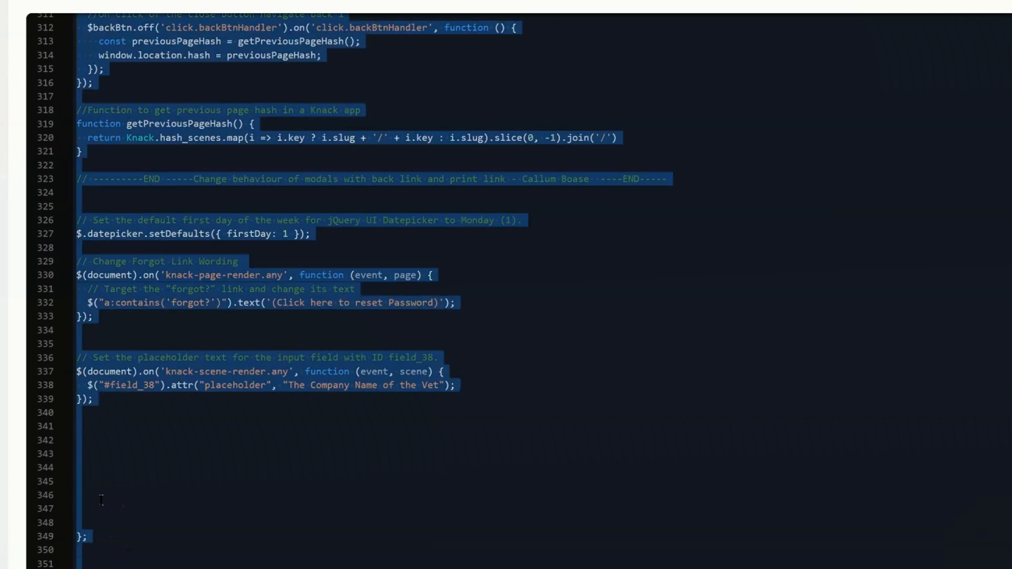
pyautogui.rightClick(140, 293)
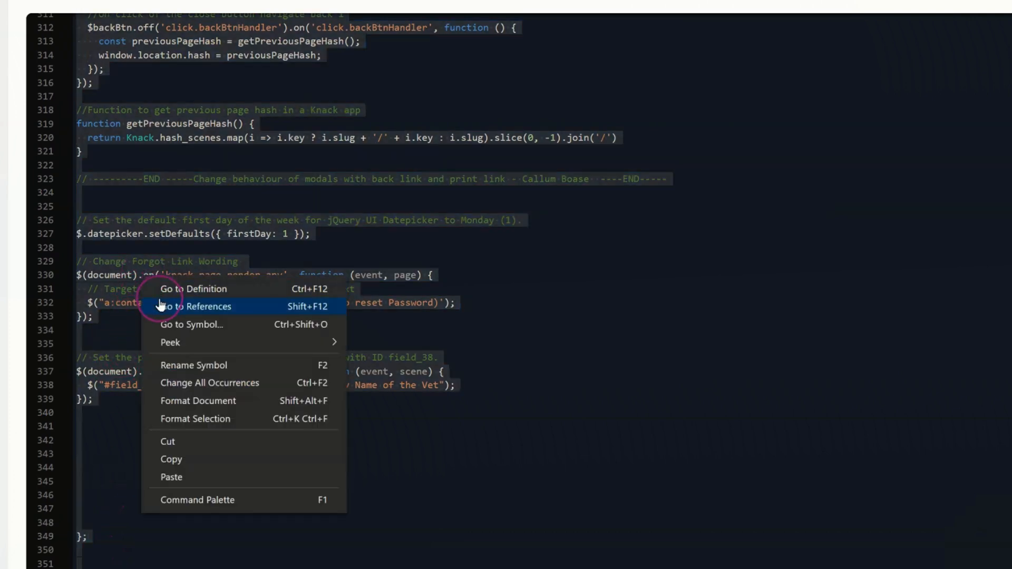
pyautogui.click(211, 404)
pyautogui.click(206, 507)
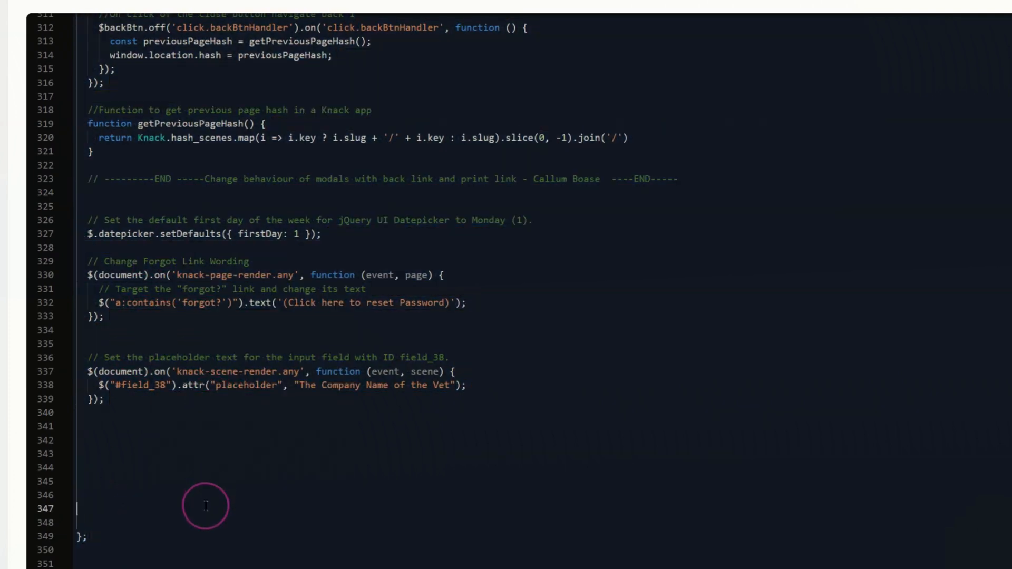
# Check the closing brace at the end of the JavaScript and save the code
pyautogui.click(132, 520)
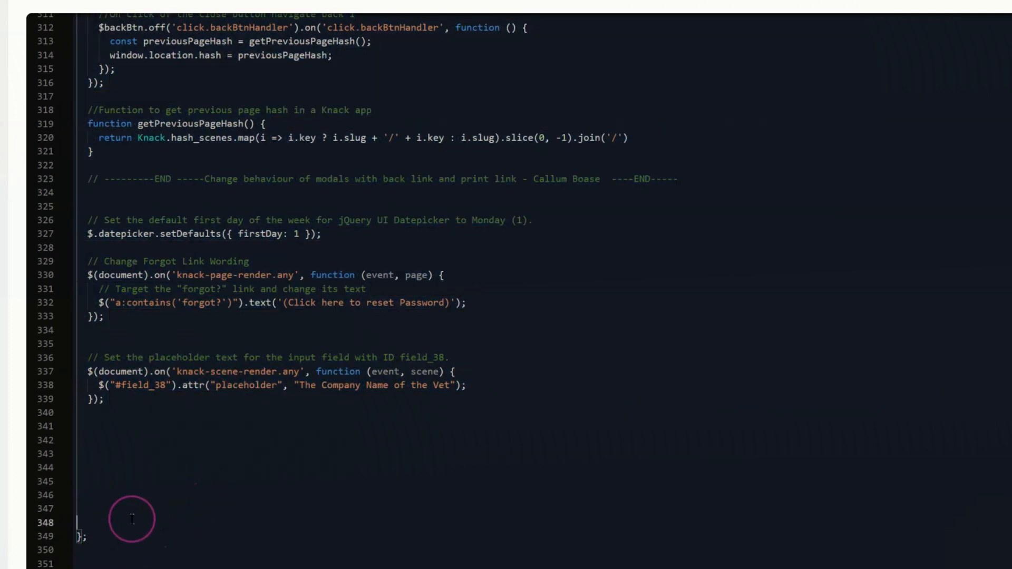
pyautogui.click(103, 401)
pyautogui.moveTo(99, 537); pyautogui.dragTo(64, 527)
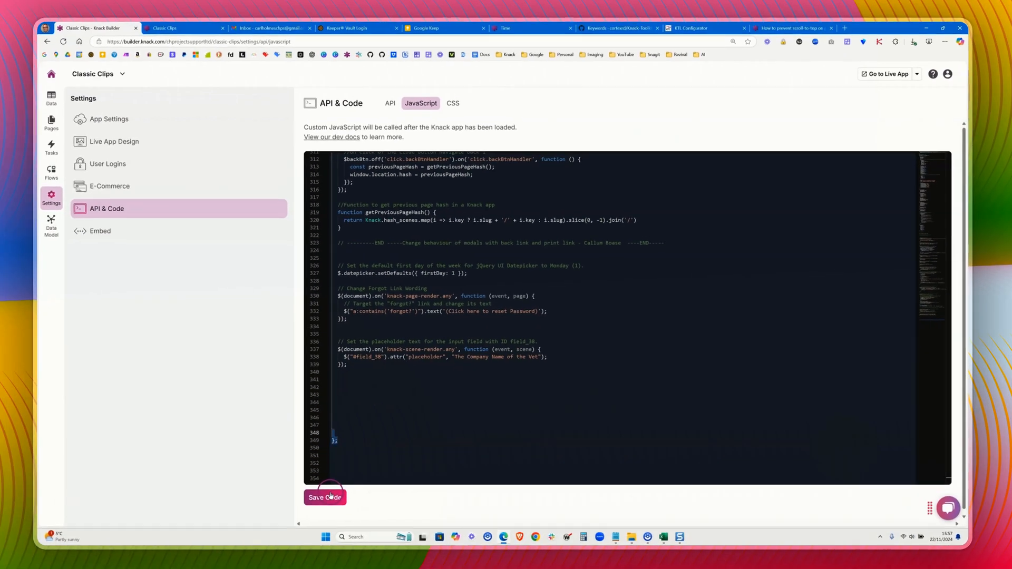
pyautogui.click(235, 546)
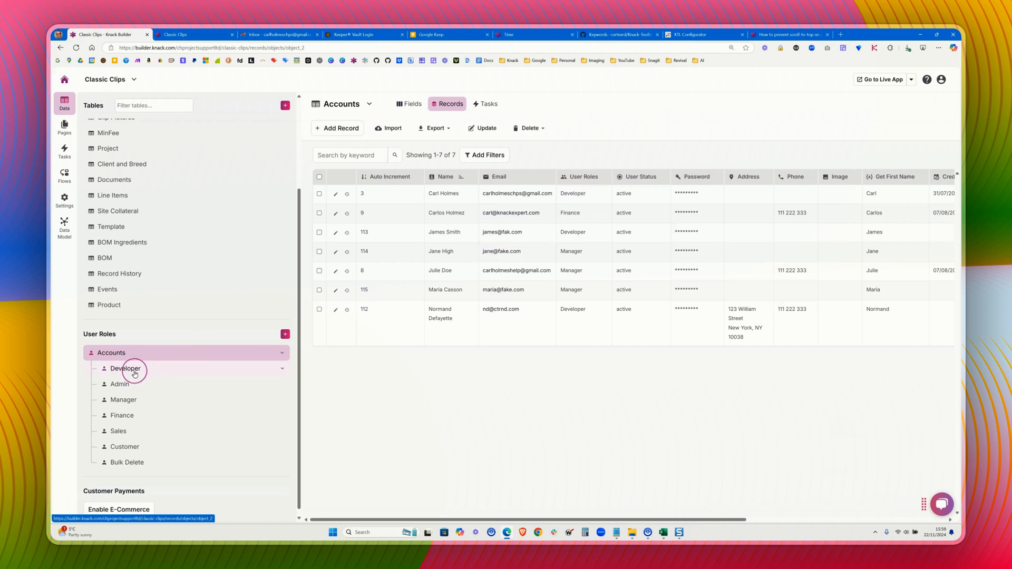
# Switch to the live Classic Clips app, open the KTL Developer Tools from the KTL version label and move the window aside
pyautogui.hotkey('ctrl', 'Tab')
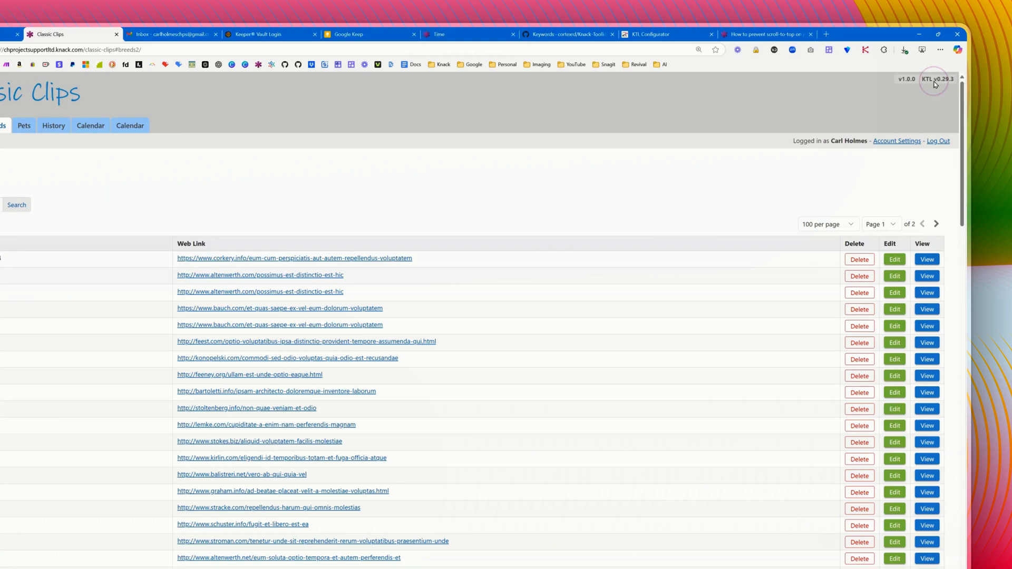
pyautogui.click(938, 111)
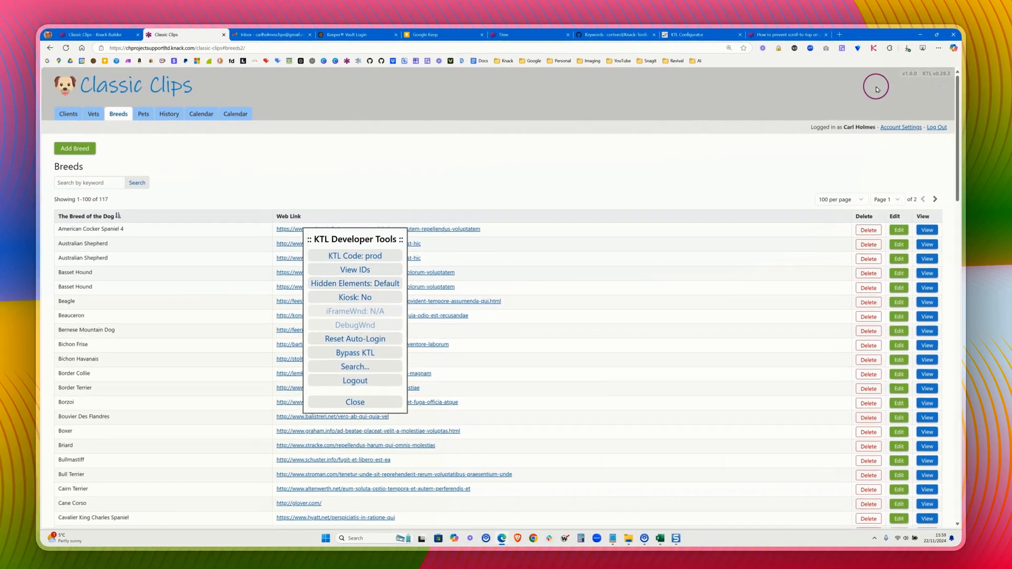
pyautogui.moveTo(381, 235); pyautogui.dragTo(543, 169)
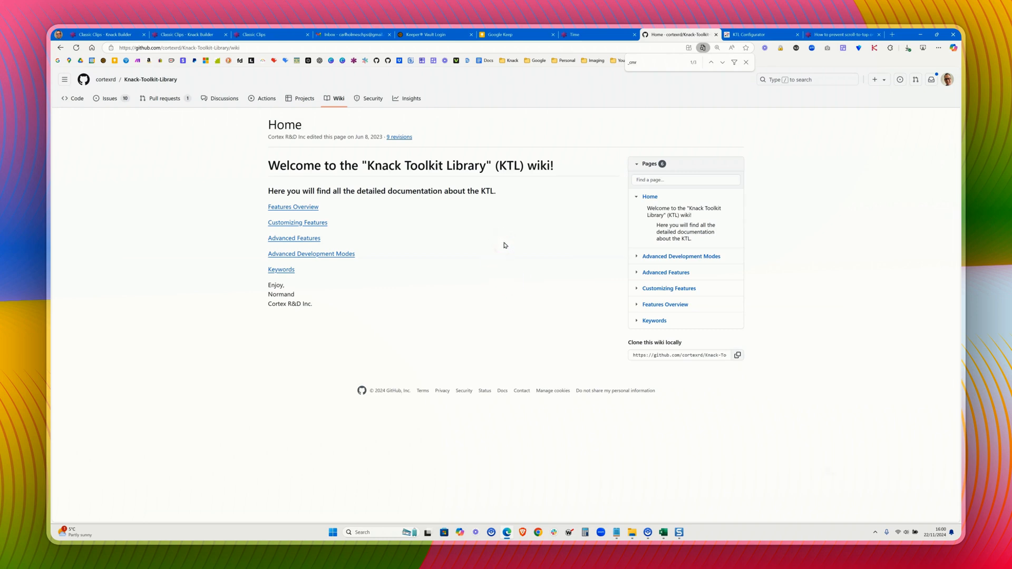
# Open the Keywords List in the Knack Toolkit Library wiki, find the _cmr keyword and read its description and setup requirements
pyautogui.click(288, 271)
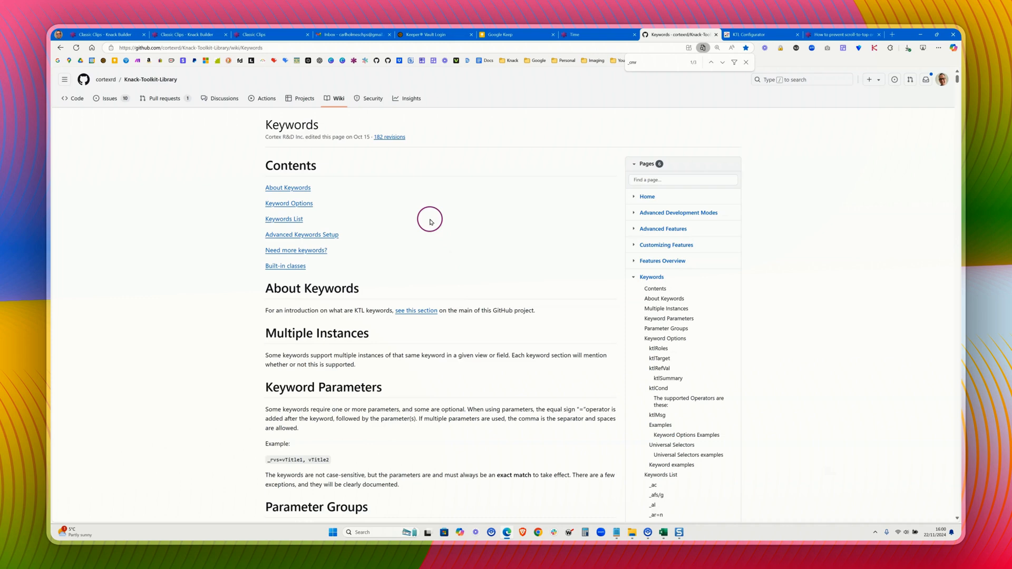
pyautogui.click(292, 219)
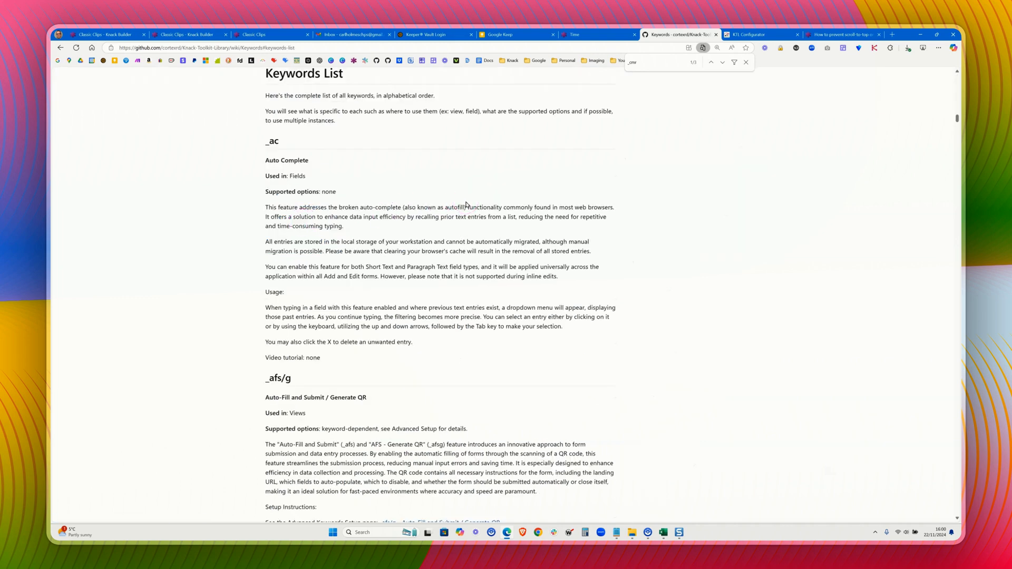
pyautogui.write('_cmr')
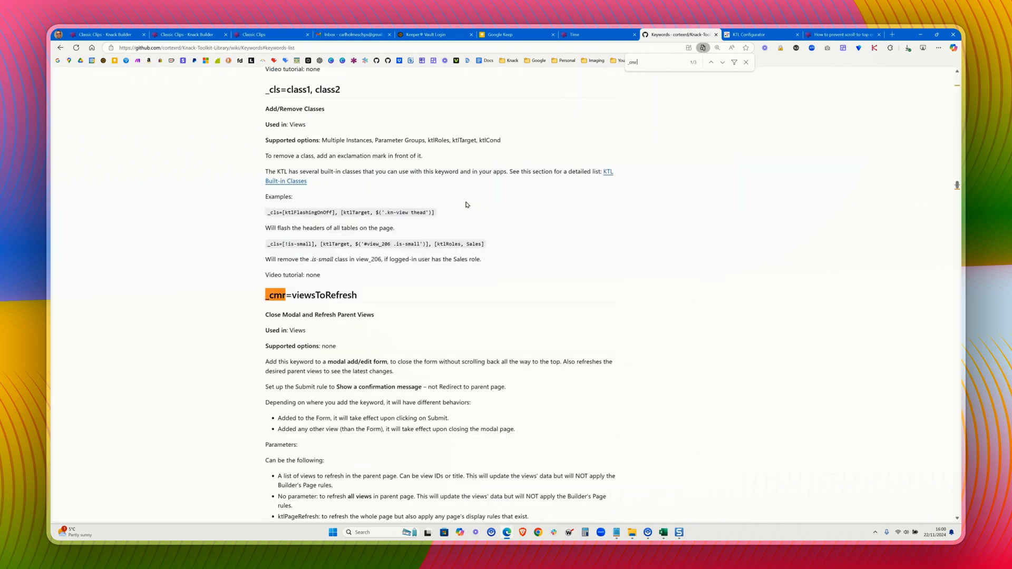
pyautogui.scroll(-1, 466, 204)
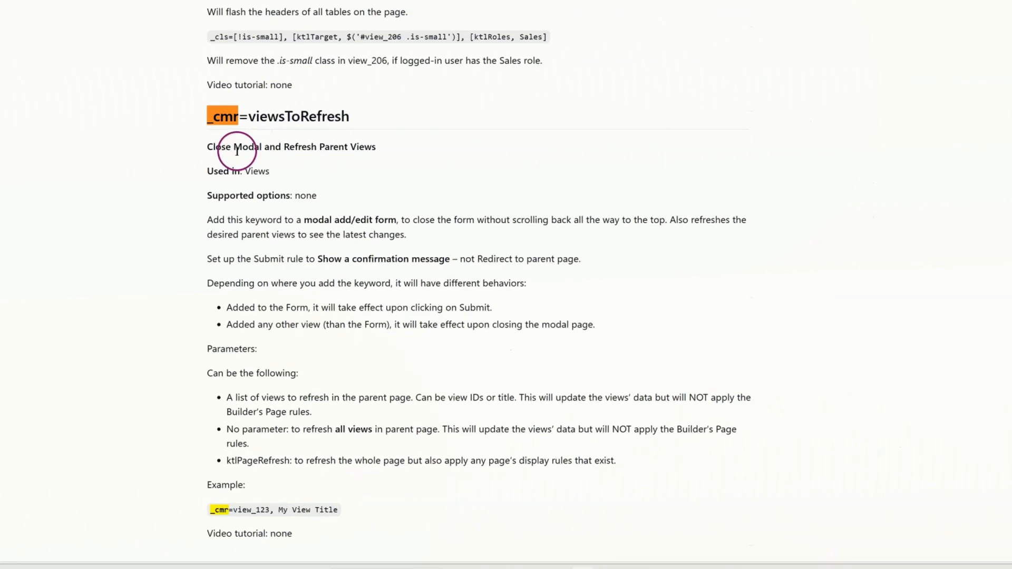
pyautogui.moveTo(291, 256); pyautogui.dragTo(326, 254)
pyautogui.moveTo(283, 65); pyautogui.dragTo(384, 62)
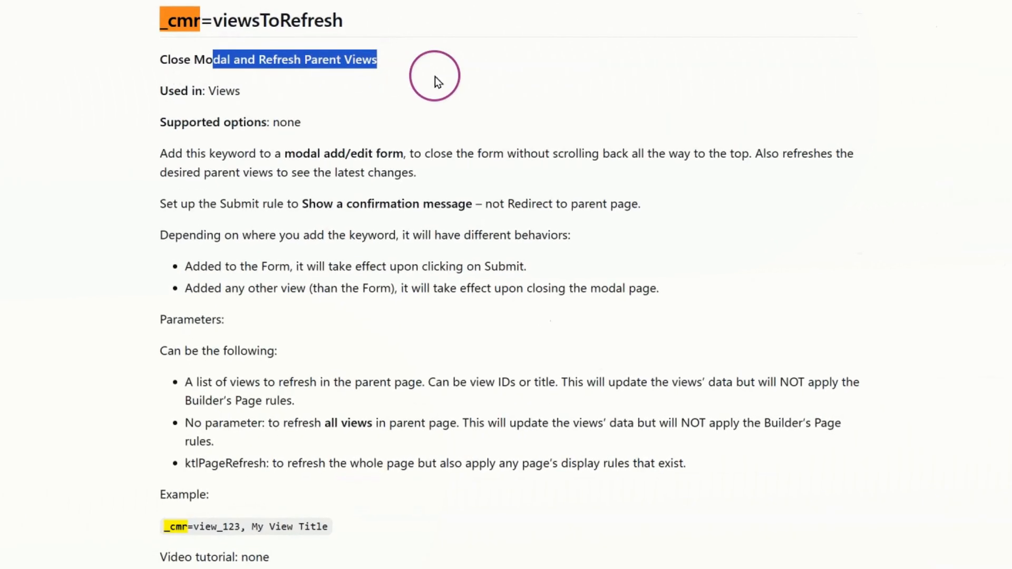
pyautogui.scroll(-4, 435, 77)
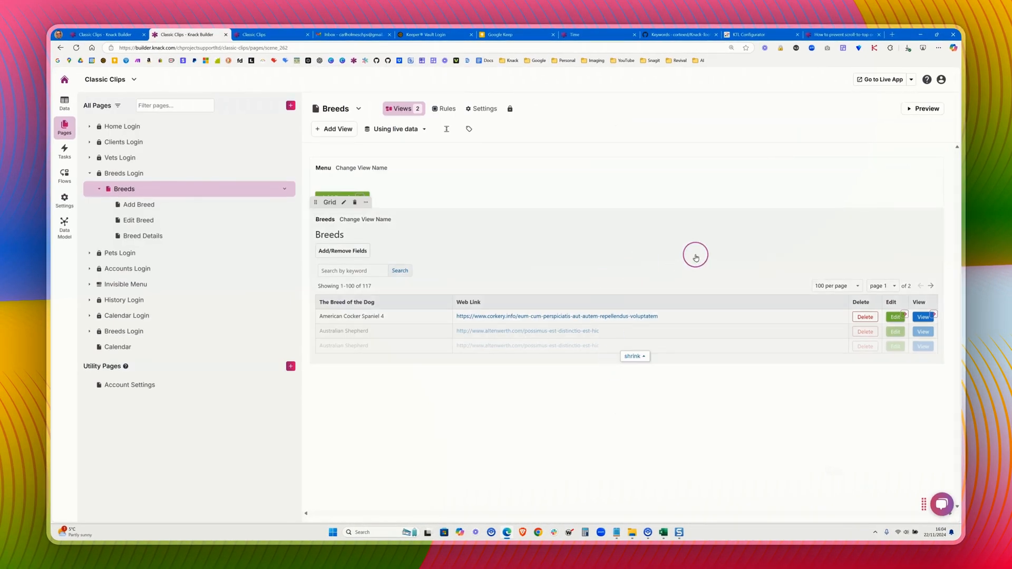
# In the Knack Builder, open the Edit Breed form from the Breeds grid, set Submit Rule #1 to "Show a confirmation message" and save
pyautogui.click(622, 274)
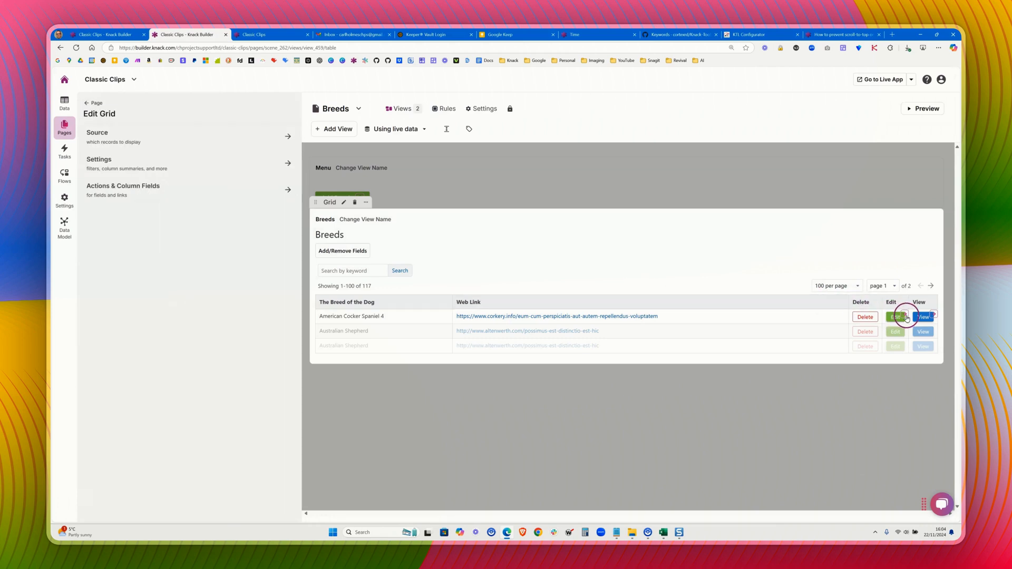
pyautogui.click(906, 317)
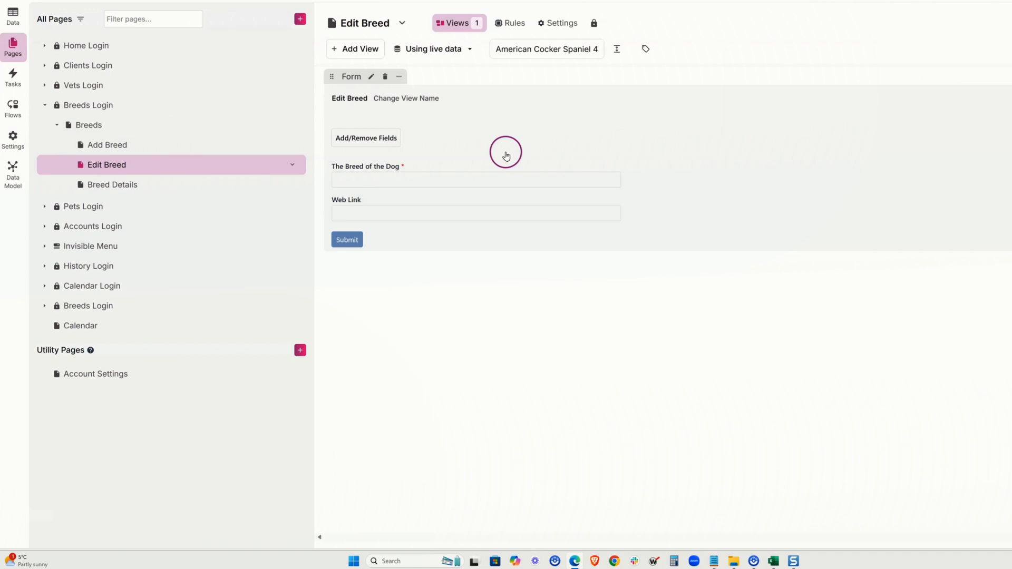
pyautogui.click(529, 155)
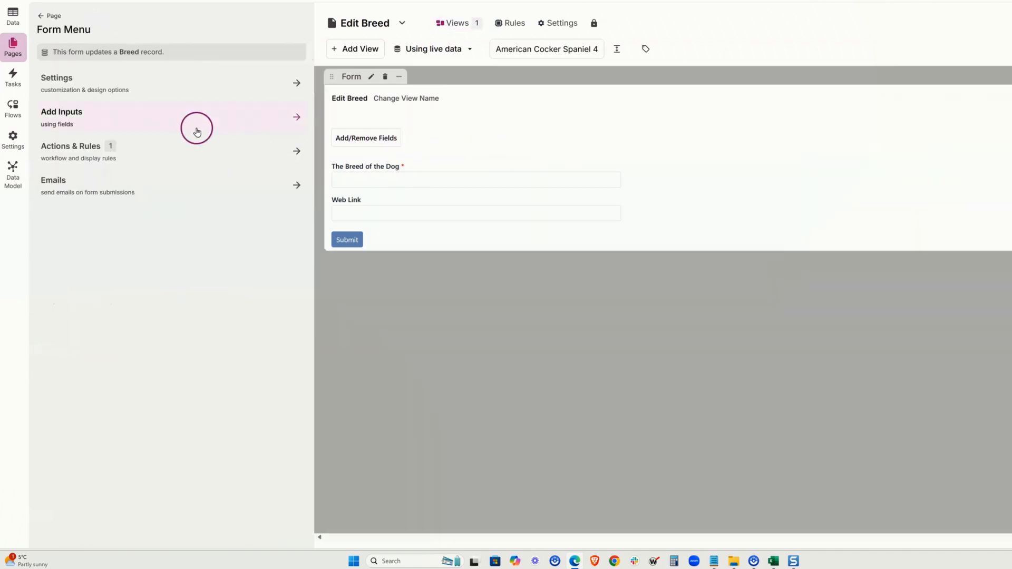
pyautogui.click(102, 137)
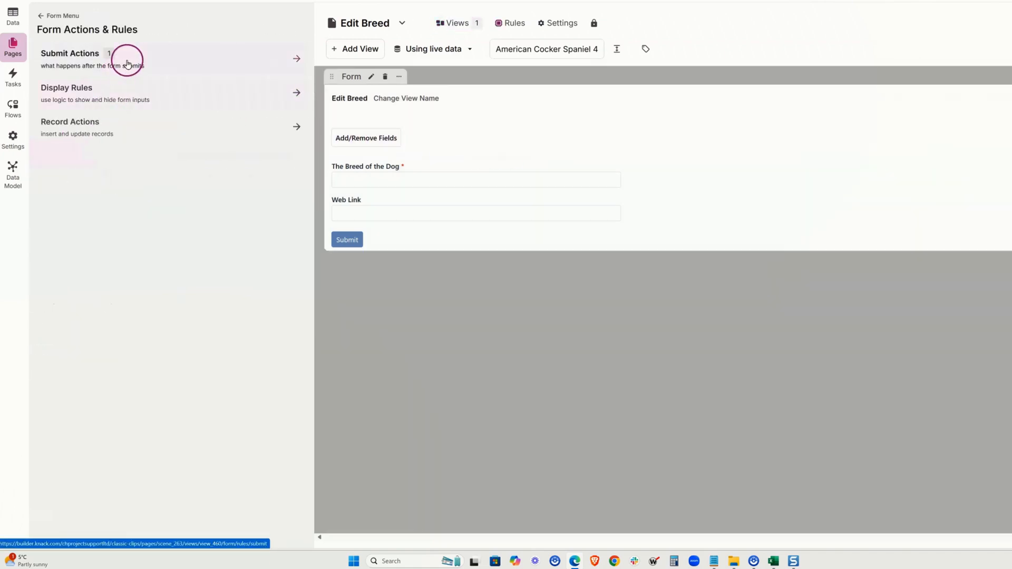
pyautogui.click(136, 61)
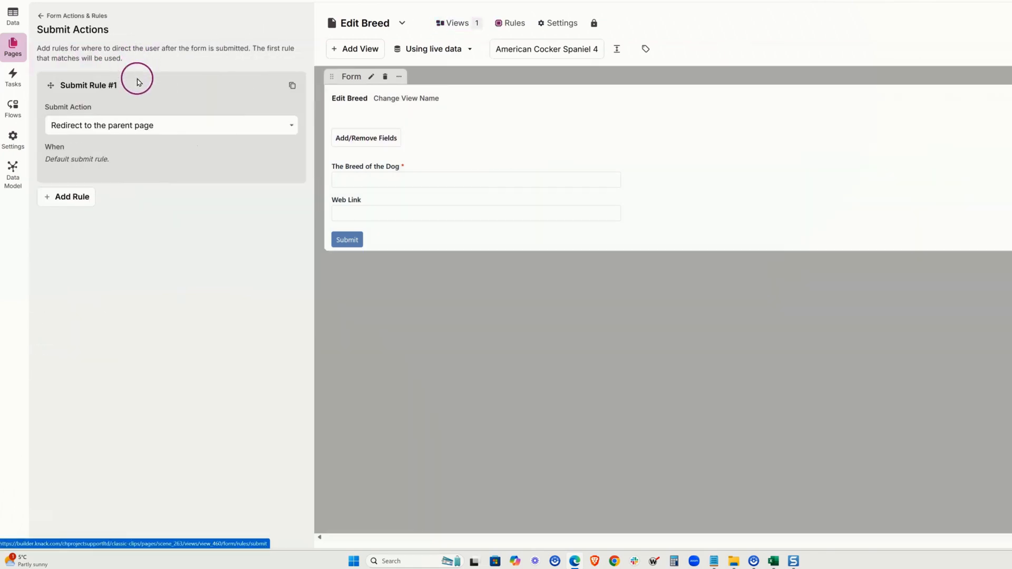
pyautogui.click(169, 127)
pyautogui.click(174, 144)
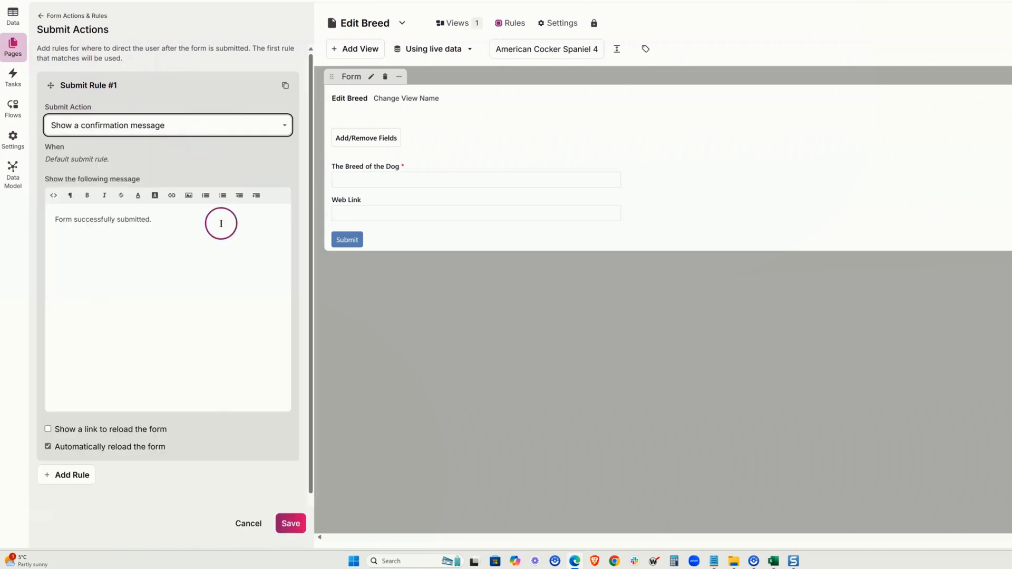
pyautogui.click(294, 527)
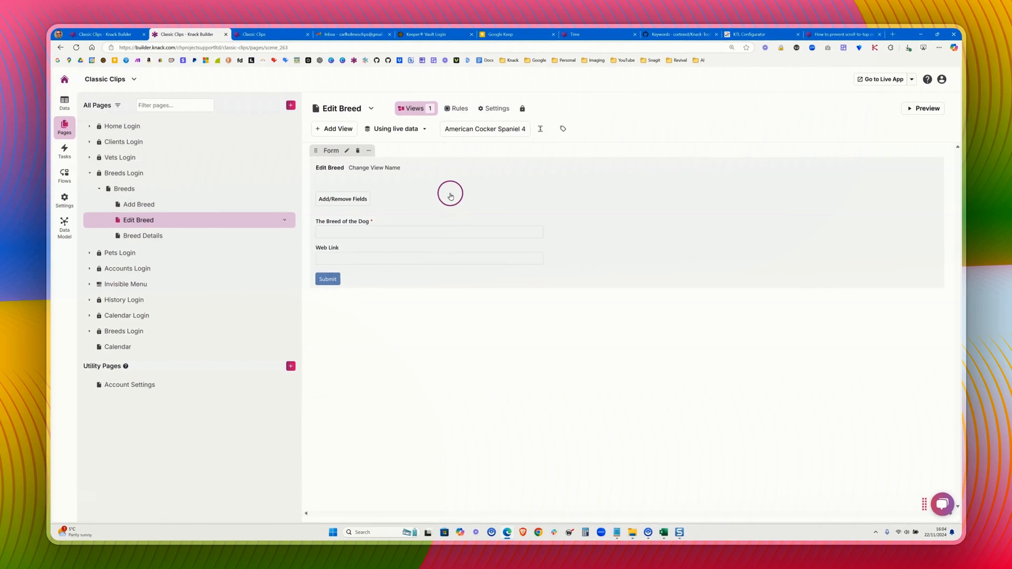
# Add the keyword _cmr as the Edit Breed form's description and save the form settings
pyautogui.click(450, 196)
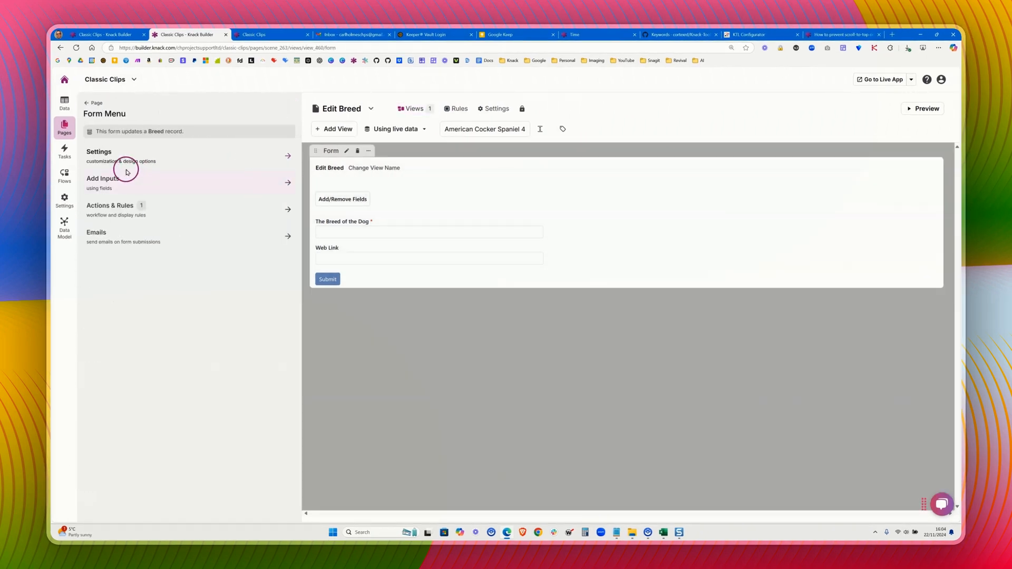
pyautogui.click(122, 162)
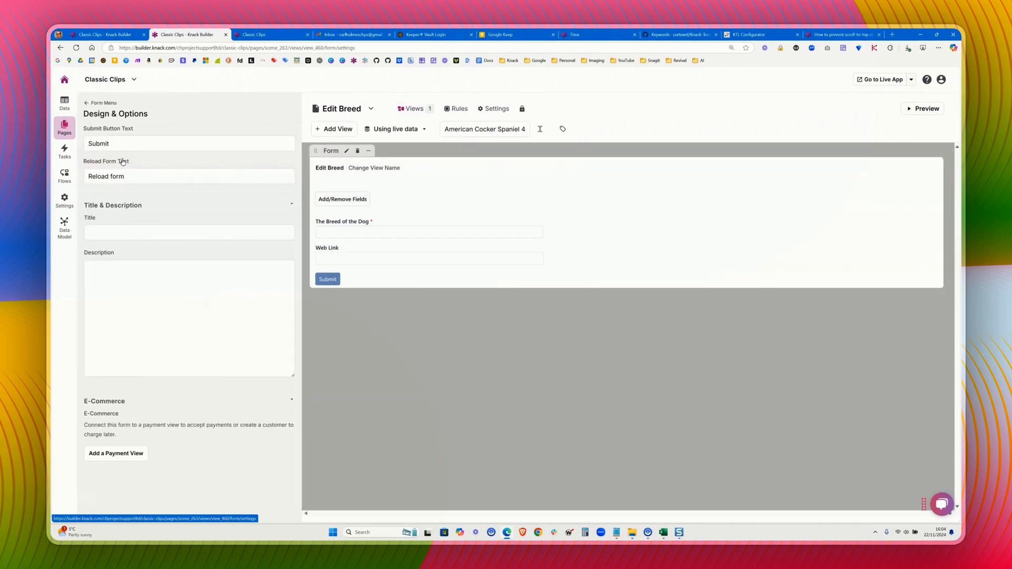
pyautogui.click(106, 262)
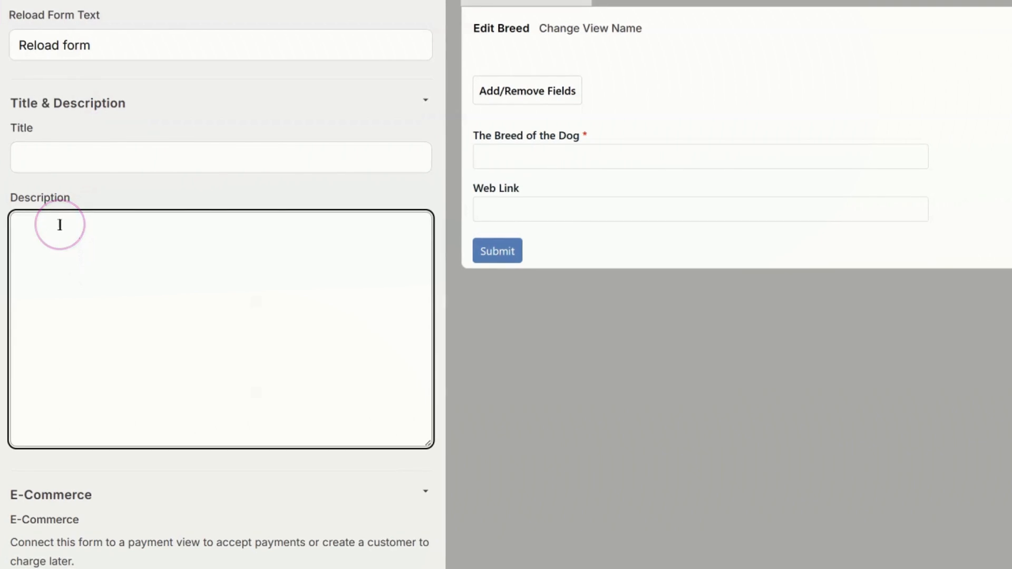
pyautogui.write('_cmr')
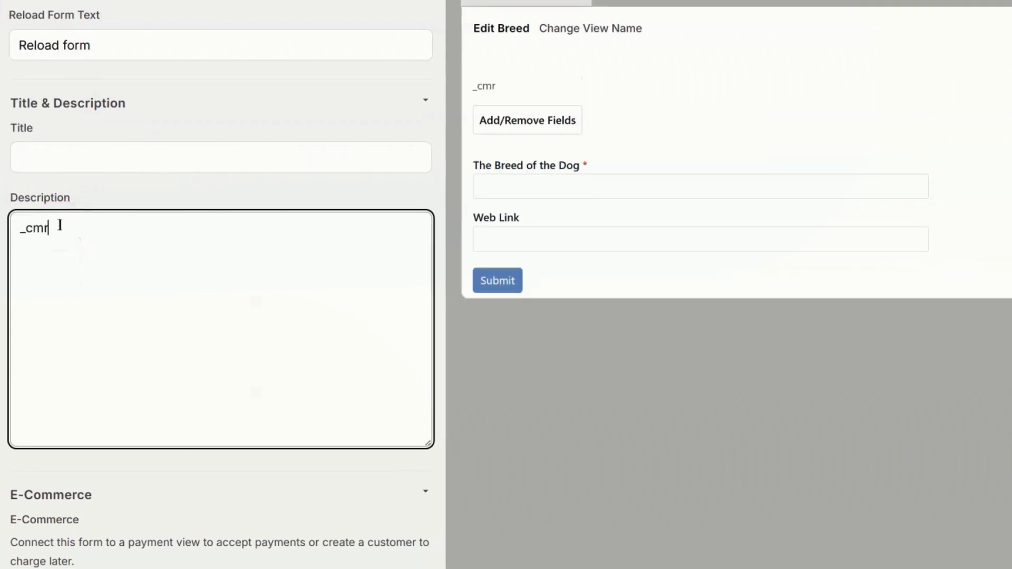
pyautogui.click(288, 526)
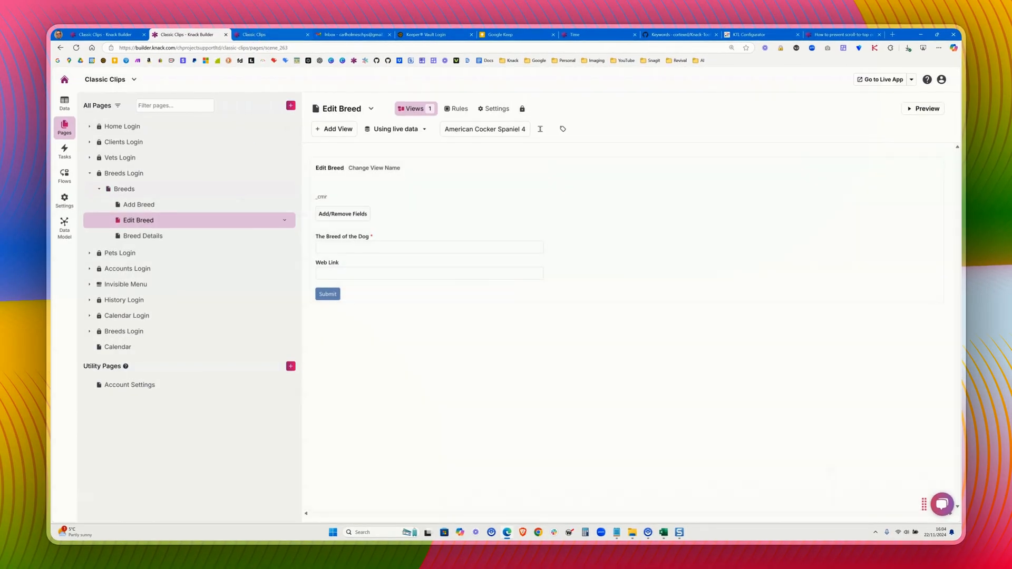
# Reload the live Breeds page, rename the Pug record near the end of the list to "Pug 01" and submit the form
pyautogui.click(251, 33)
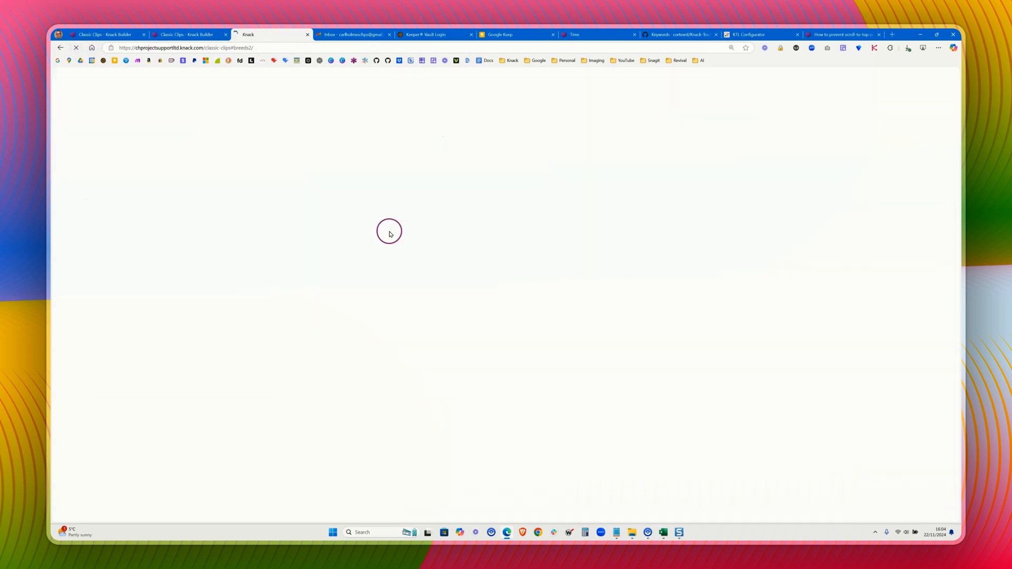
pyautogui.scroll(-20, 809, 345)
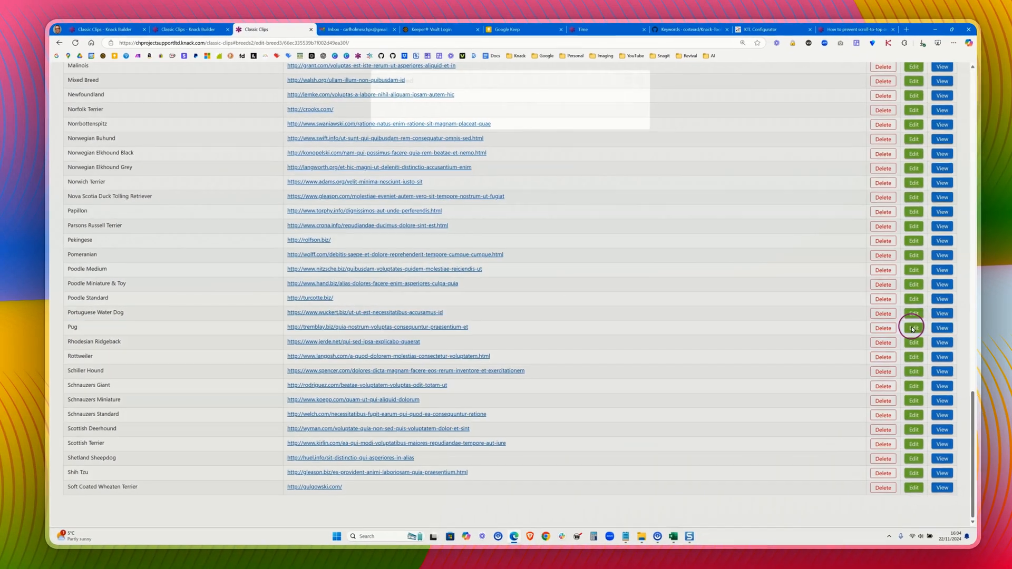
pyautogui.click(914, 328)
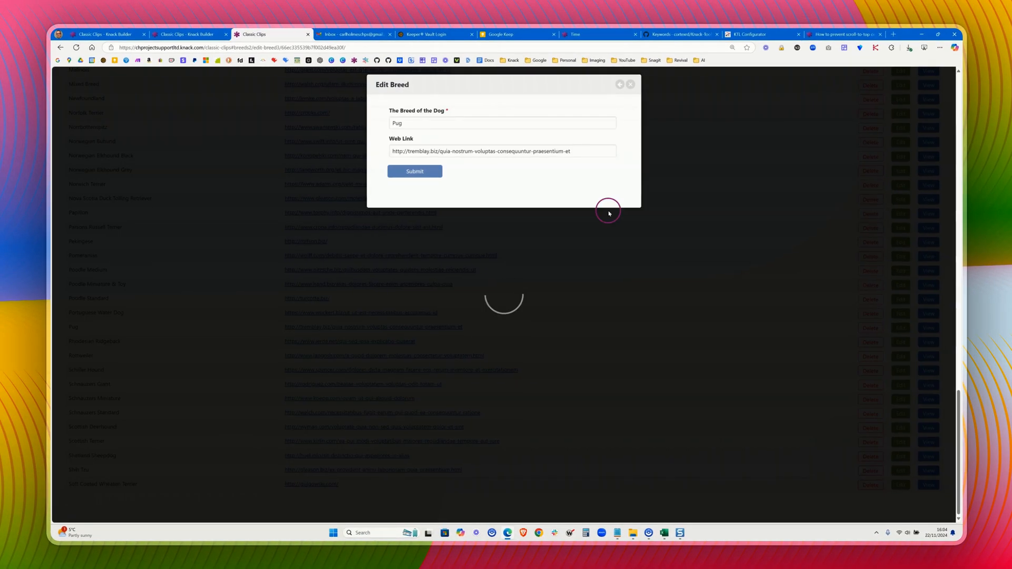
pyautogui.click(418, 125)
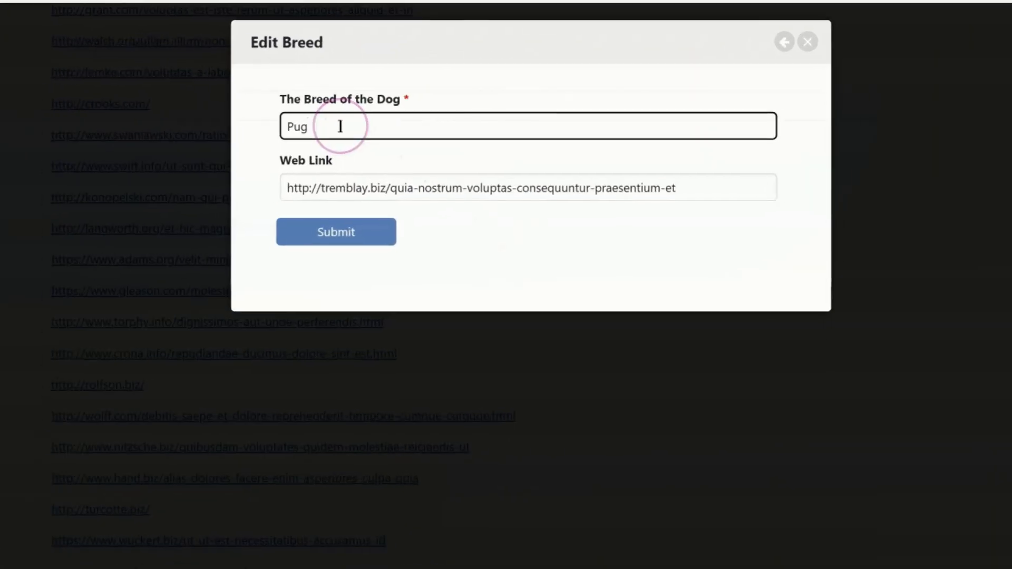
pyautogui.write('01')
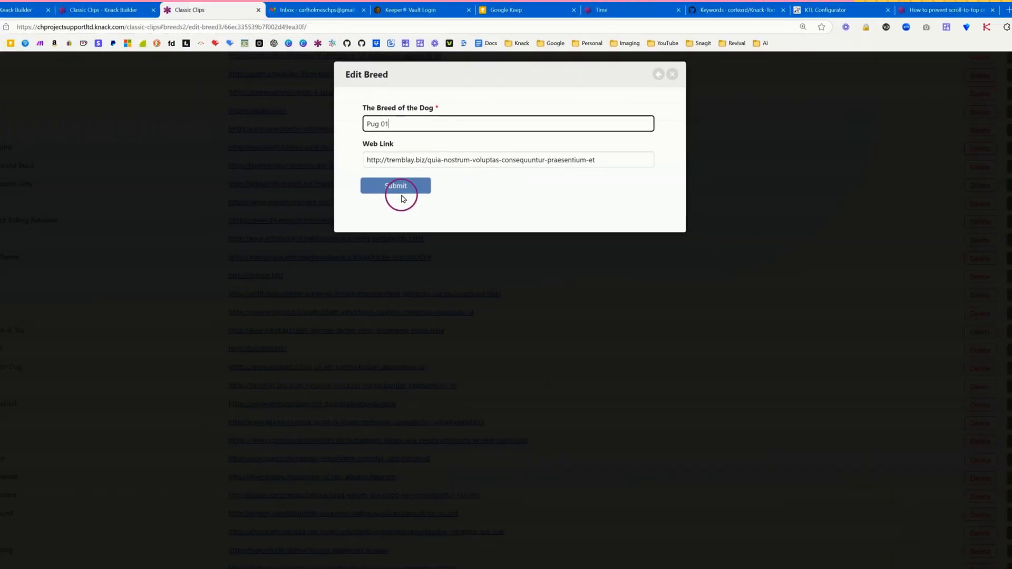
pyautogui.click(333, 241)
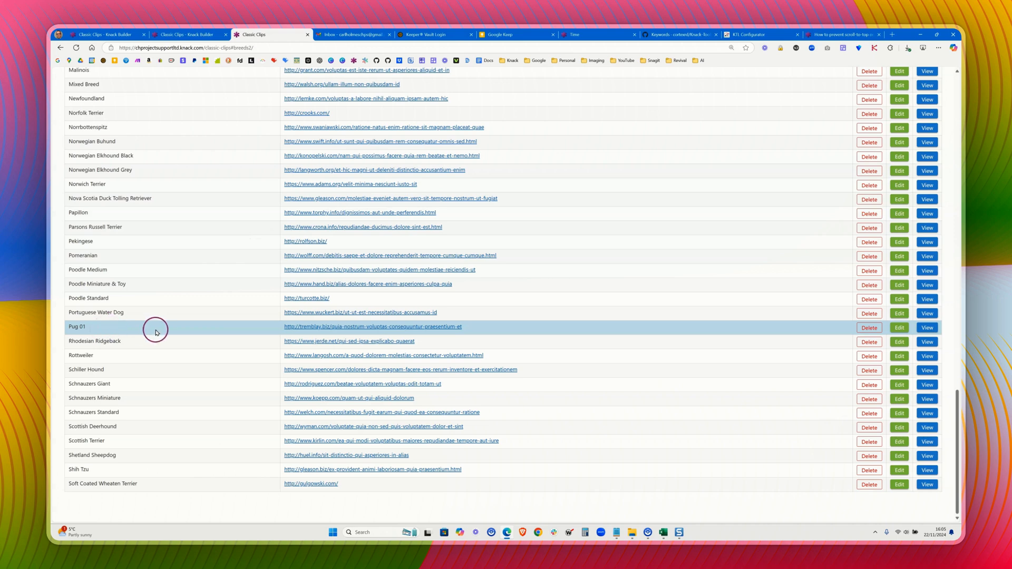
# Rename the Pug record near the end of the live Breeds list to "Pug 02" and submit the form
pyautogui.click(900, 328)
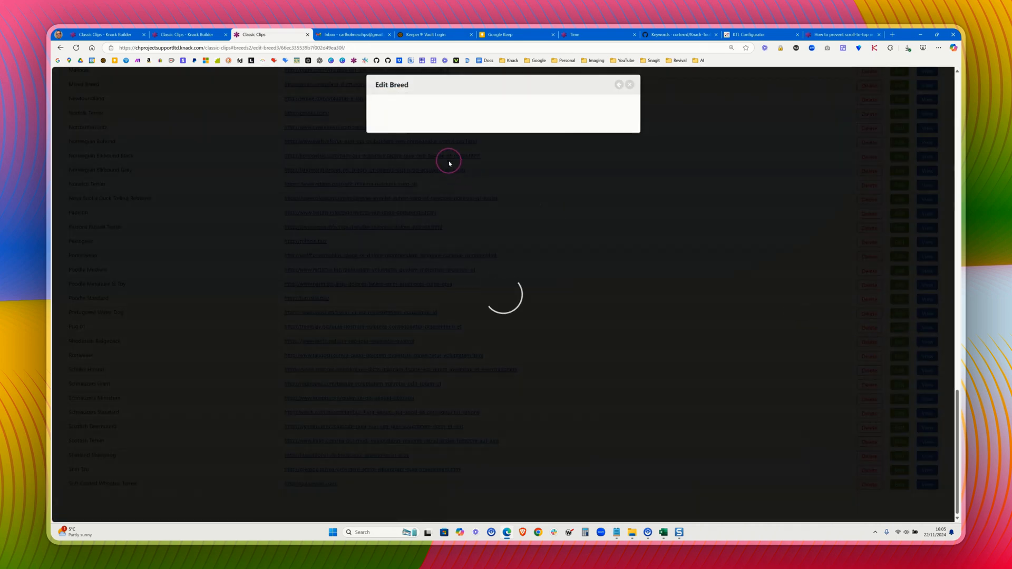
pyautogui.click(415, 124)
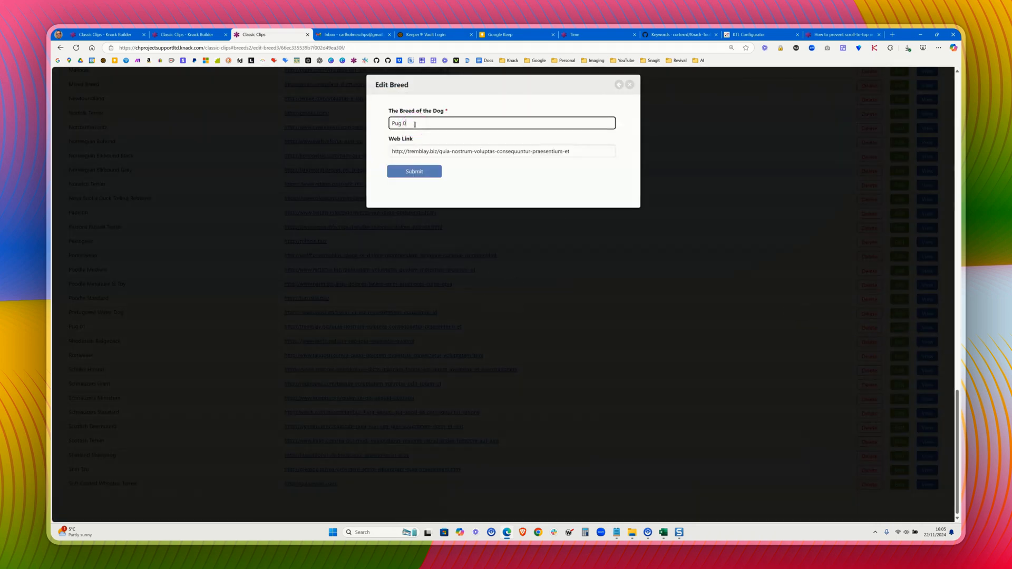
pyautogui.write('2')
pyautogui.click(407, 171)
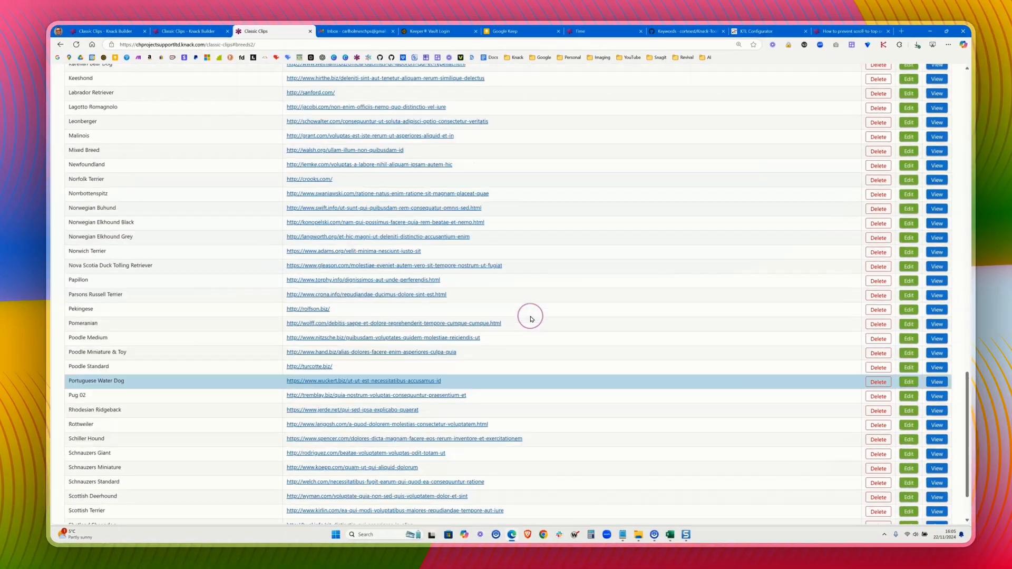
pyautogui.scroll(15, 906, 330)
pyautogui.scroll(3, 523, 319)
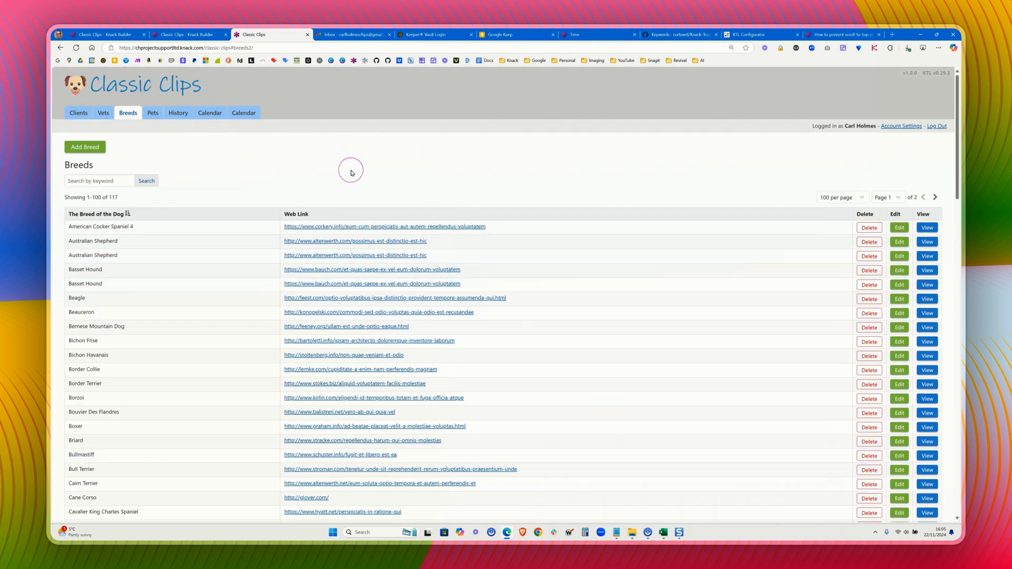
# Return to the Keywords wiki page and examine the _cmr keyword's parameter options and its example with view IDs and titles
pyautogui.click(680, 35)
pyautogui.click(324, 195)
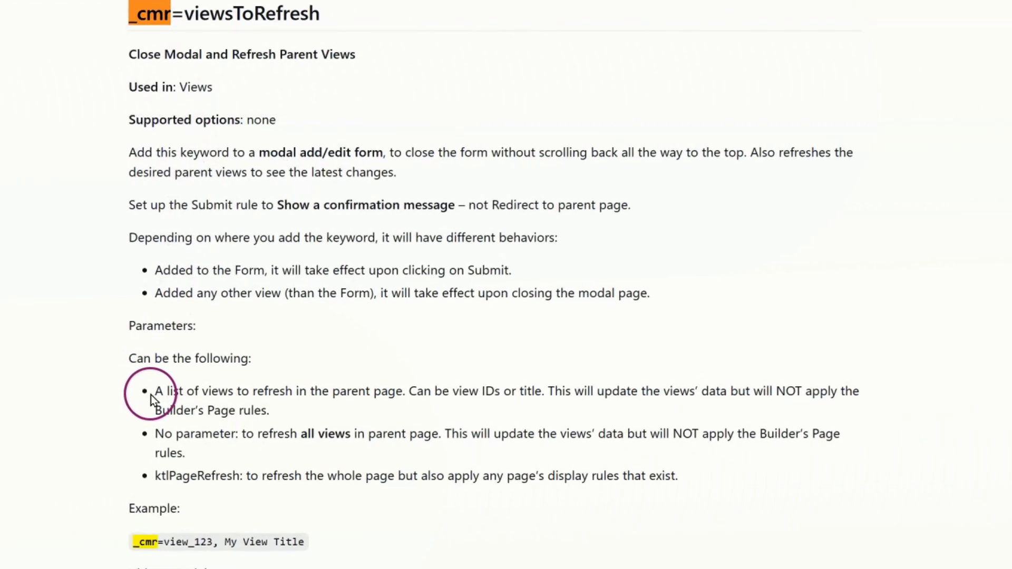
pyautogui.moveTo(277, 298); pyautogui.dragTo(283, 298)
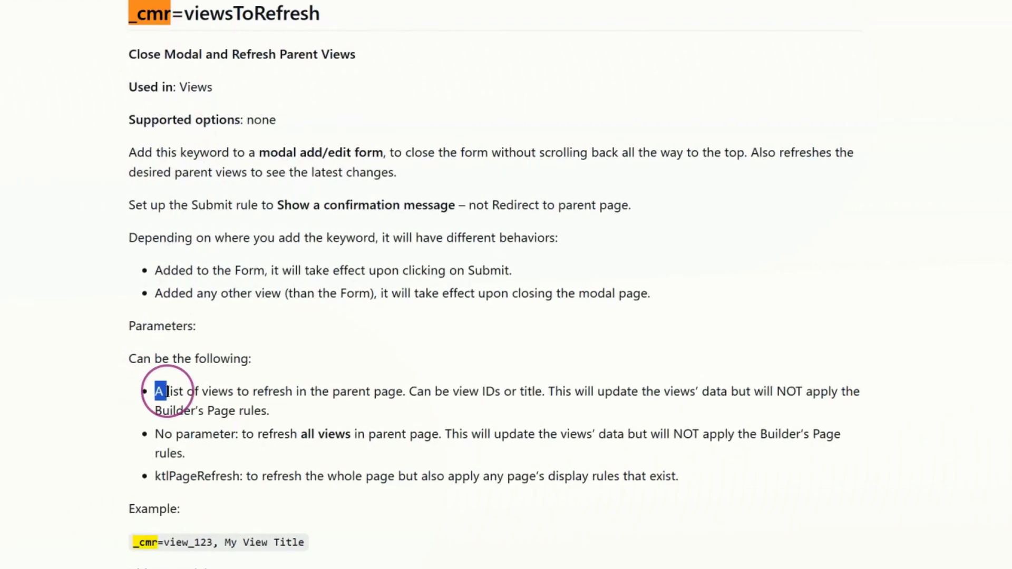
pyautogui.moveTo(167, 393); pyautogui.dragTo(409, 400)
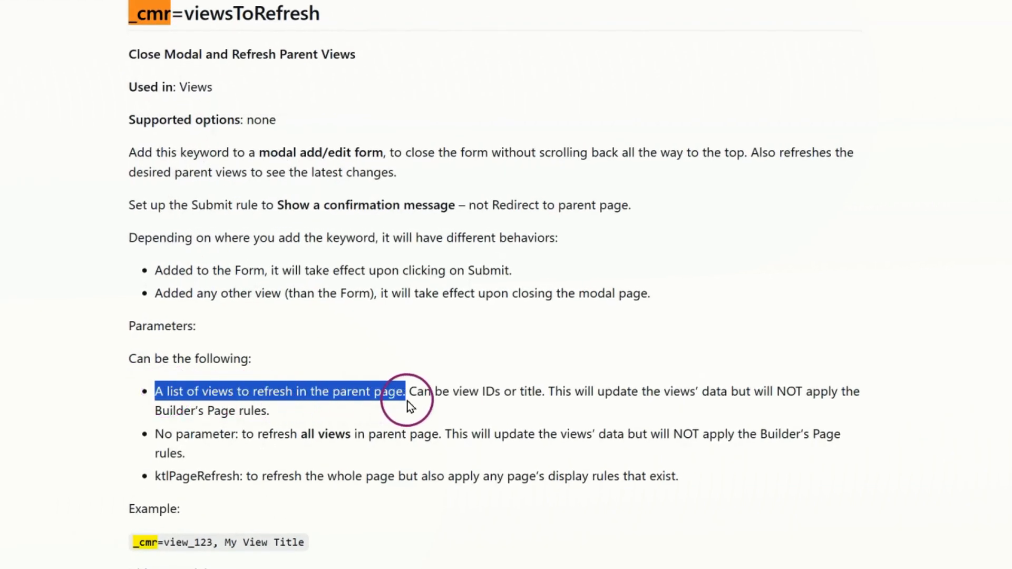
pyautogui.moveTo(220, 437); pyautogui.dragTo(352, 438)
pyautogui.moveTo(163, 543); pyautogui.dragTo(296, 542)
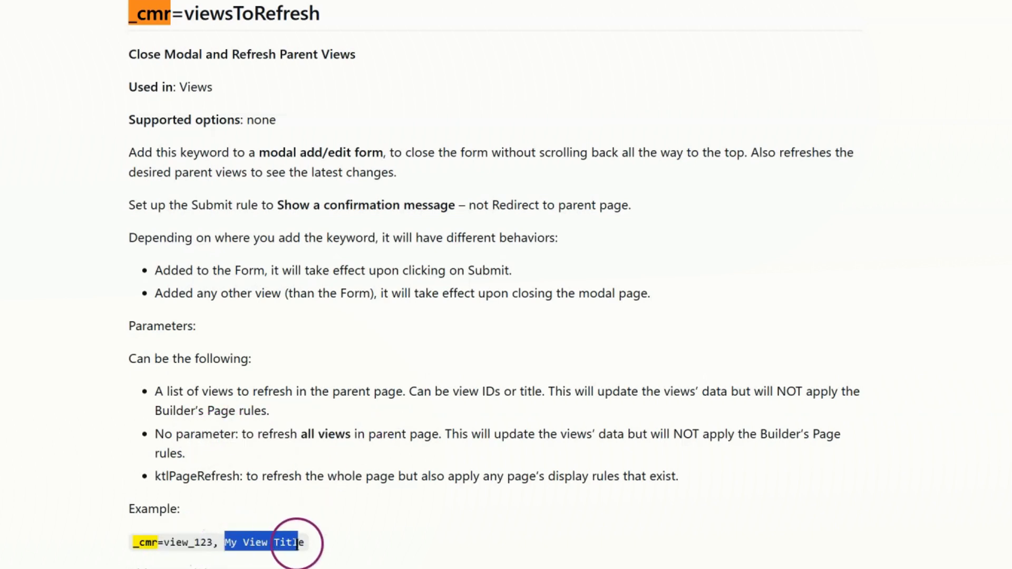
pyautogui.click(208, 542)
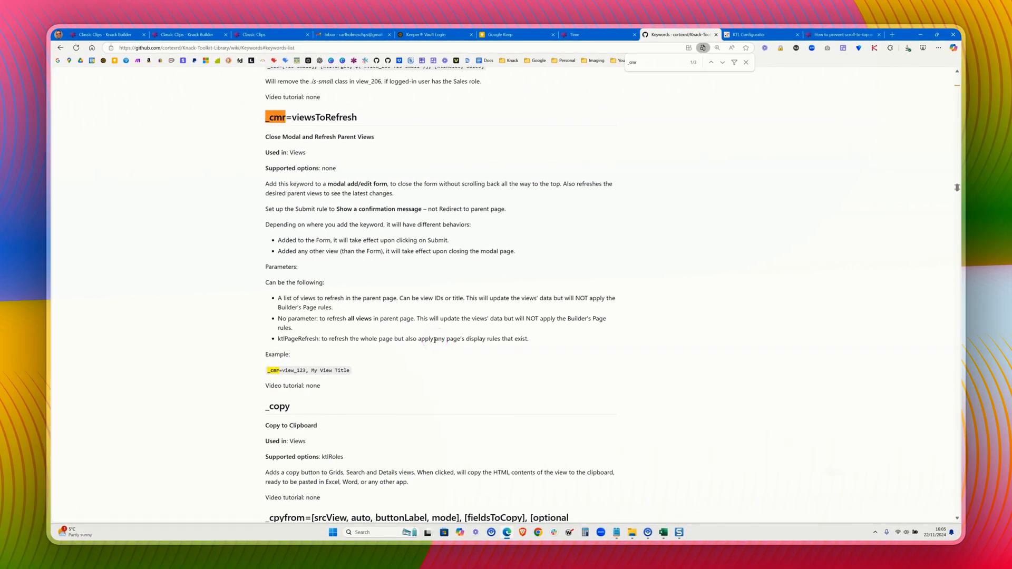
# Switch back to the live Classic Clips Breeds page and look through the breeds list
pyautogui.click(257, 34)
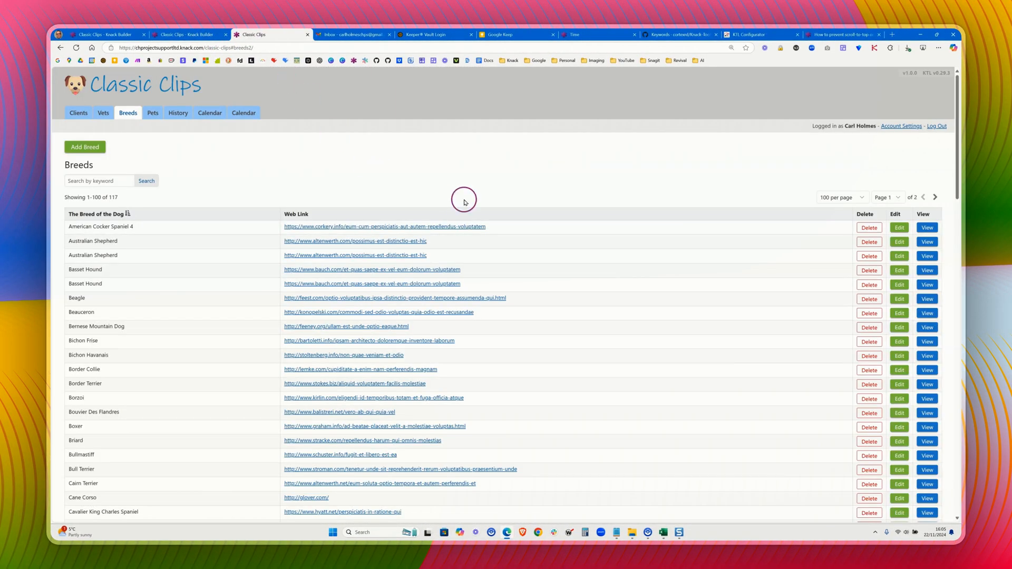
pyautogui.scroll(-10, 708, 309)
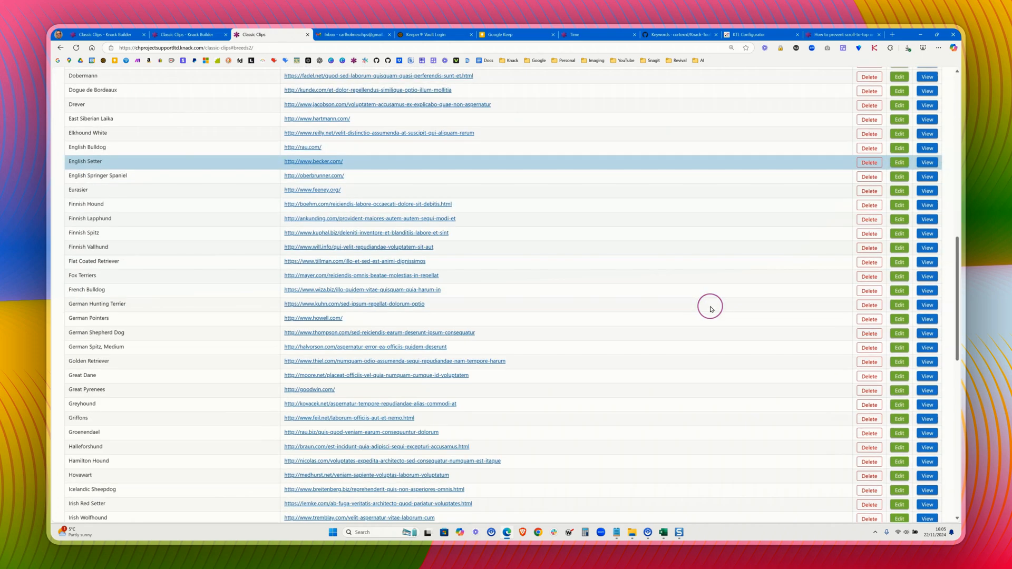
pyautogui.scroll(10, 710, 310)
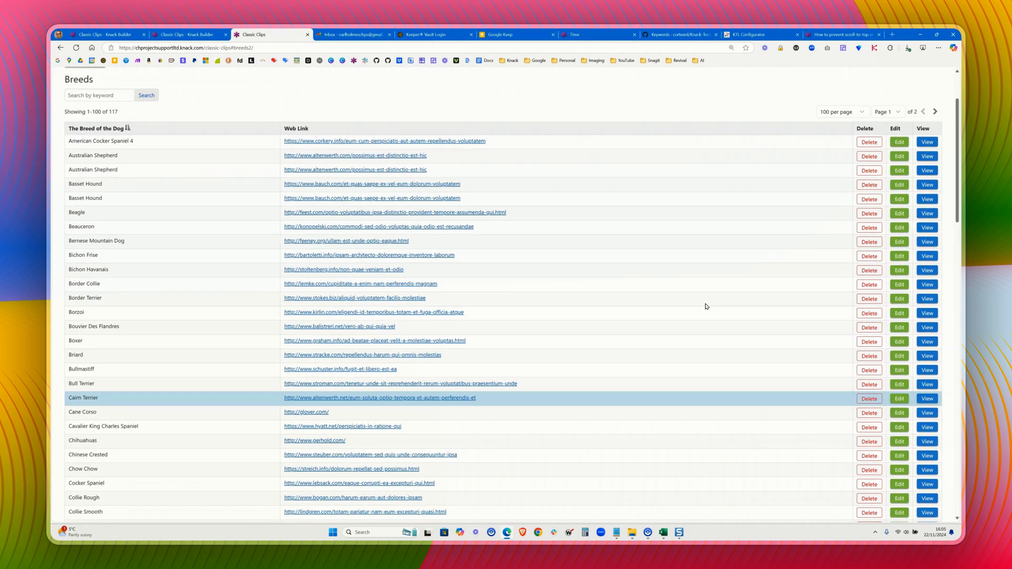